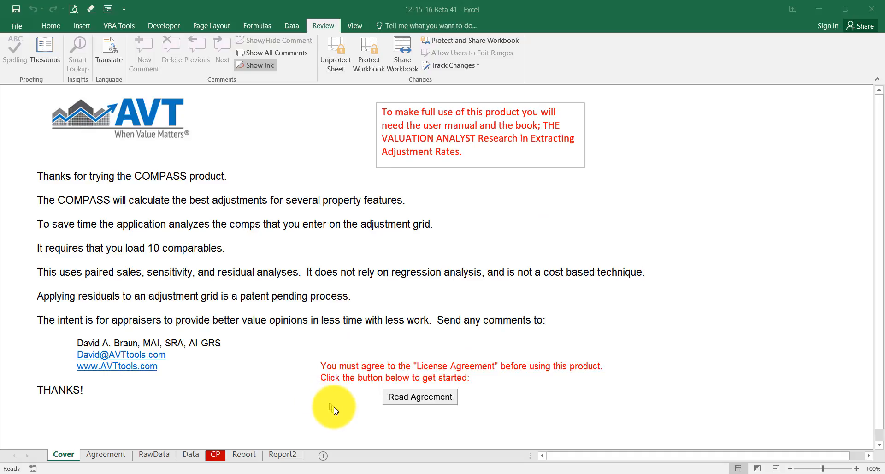
# Open the license agreement from the cover sheet, review it to the end and accept its terms
pyautogui.click(415, 397)
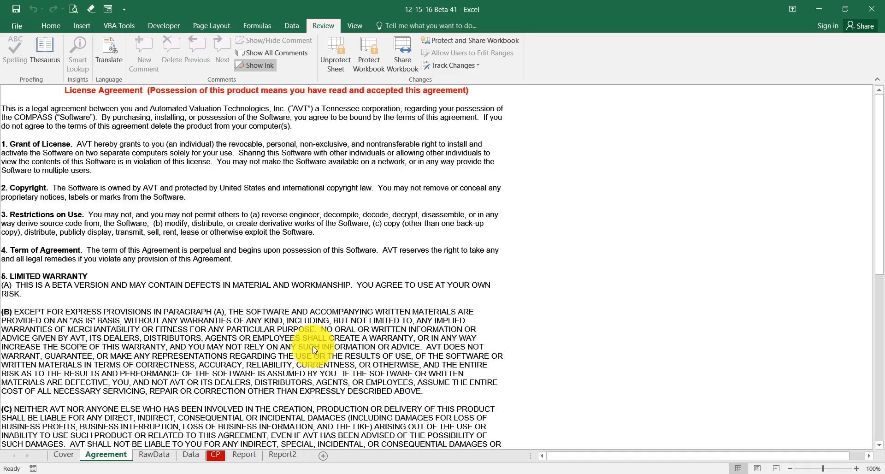
pyautogui.scroll(-10, 313, 350)
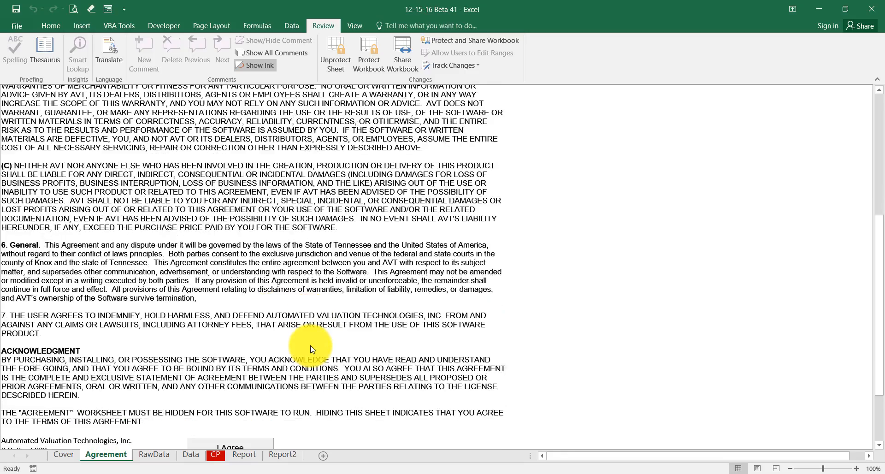
pyautogui.scroll(-10, 310, 351)
pyautogui.scroll(-3, 308, 351)
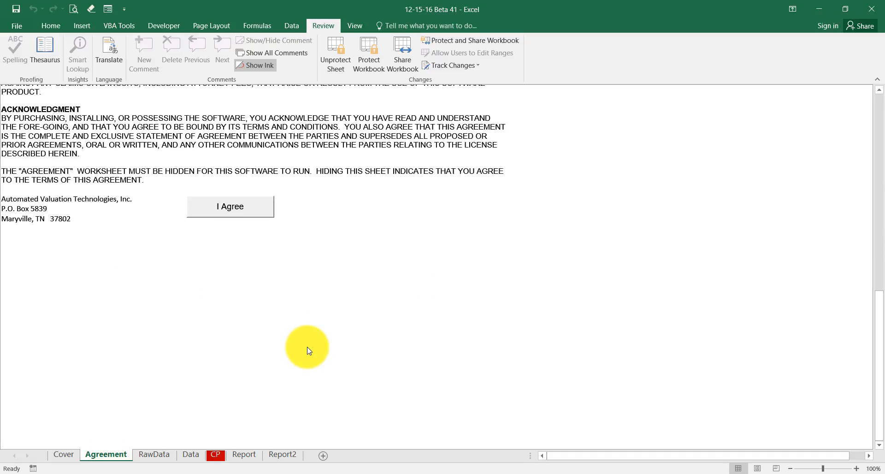
pyautogui.click(224, 207)
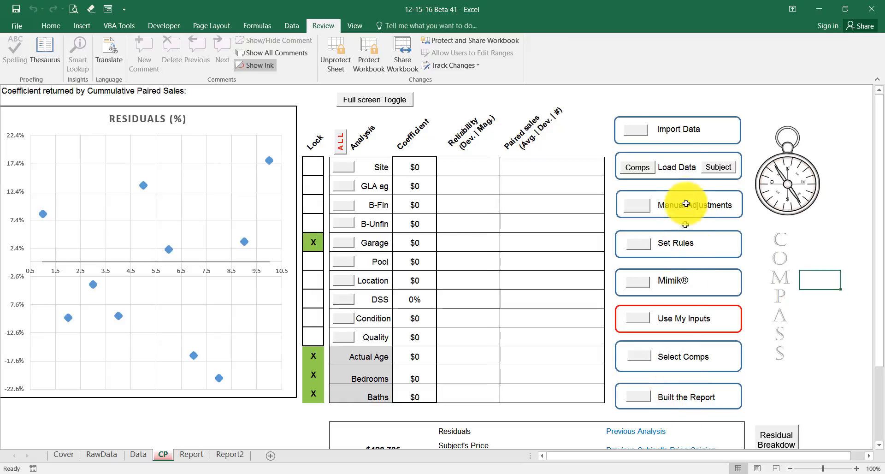
# Toggle the full-screen view of the CP sheet on and off, leaving it switched on
pyautogui.click(373, 105)
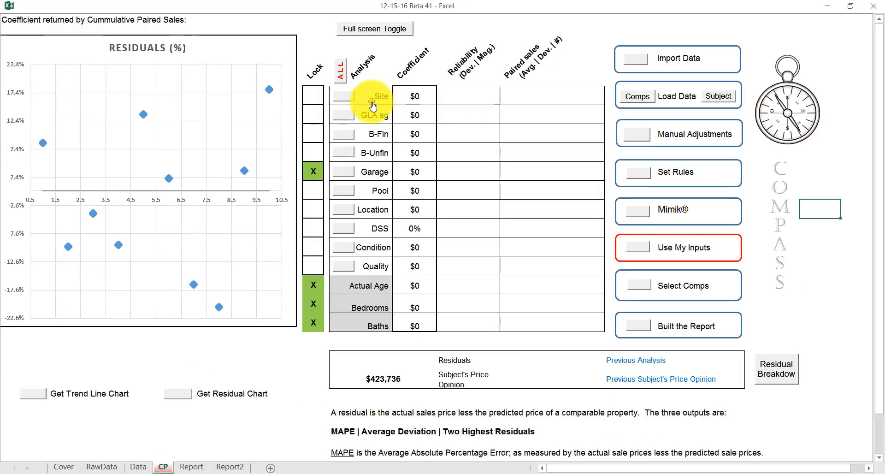
pyautogui.click(373, 30)
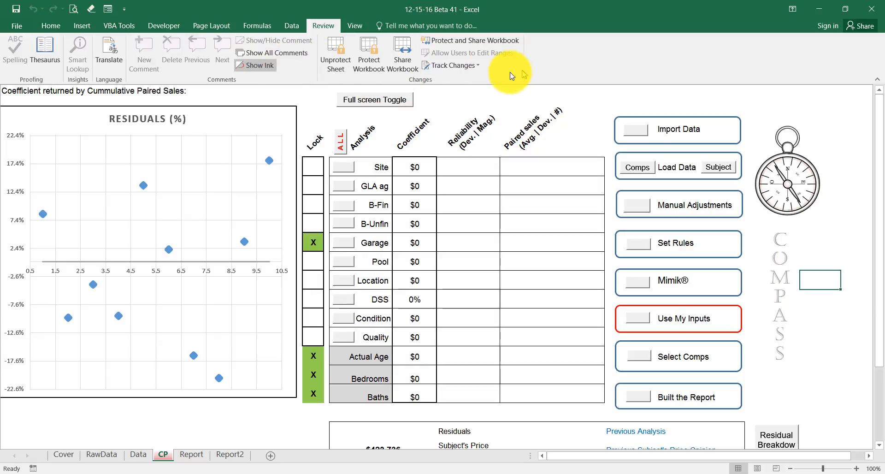
pyautogui.click(375, 101)
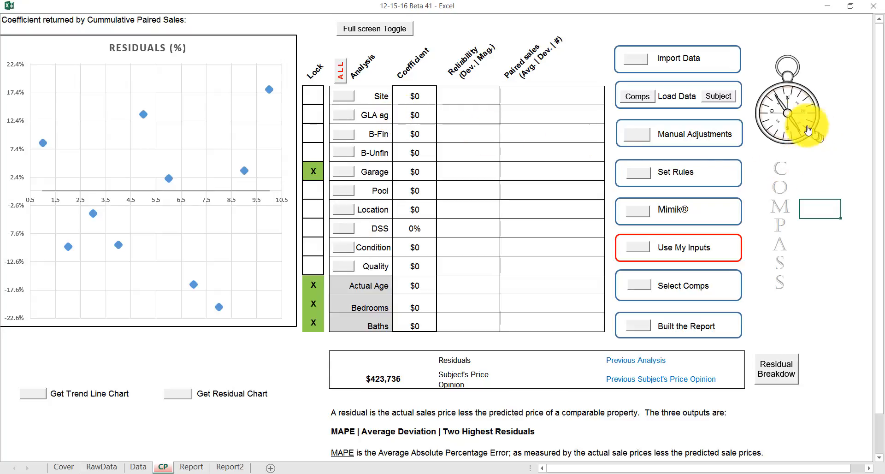
# View the COMPASS version and copyright notices, and revisit the Cover sheet before returning to the CP sheet
pyautogui.click(791, 119)
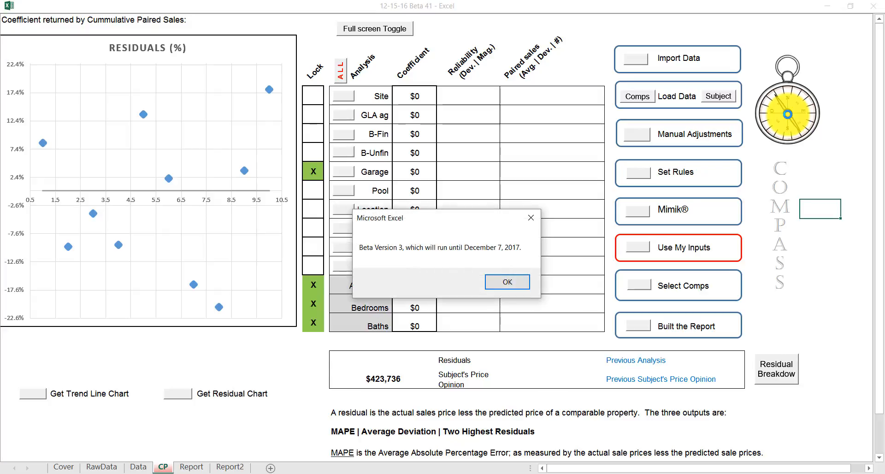
pyautogui.click(508, 282)
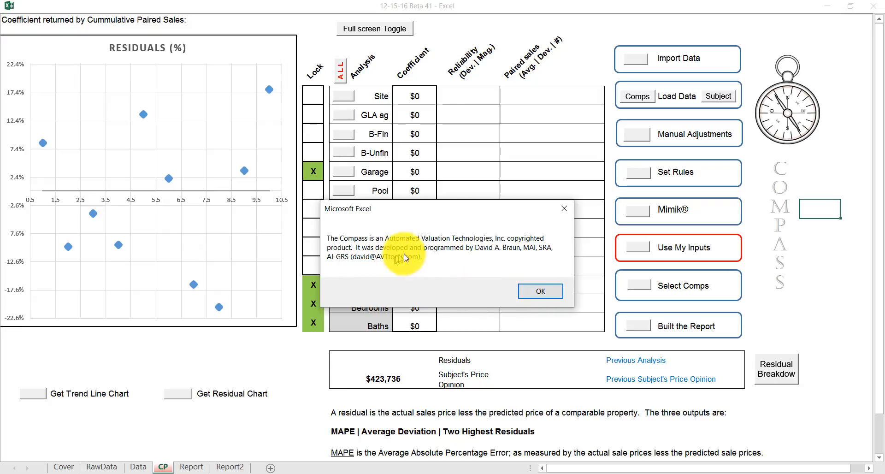
pyautogui.click(540, 295)
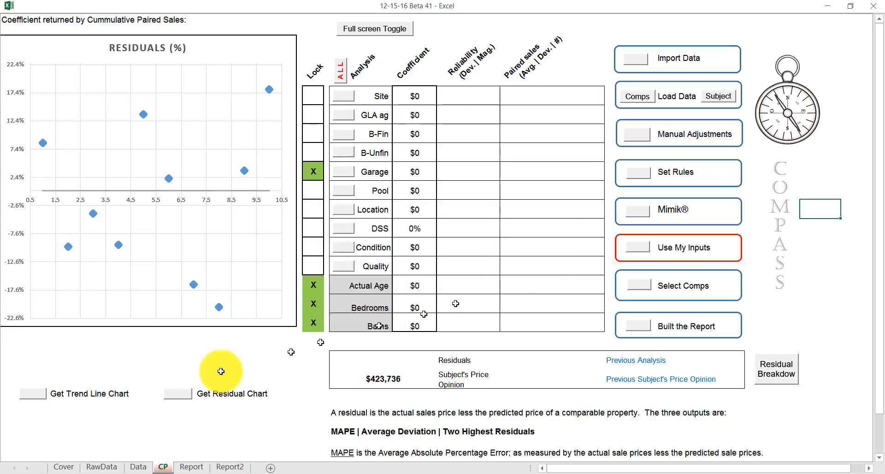
pyautogui.click(62, 466)
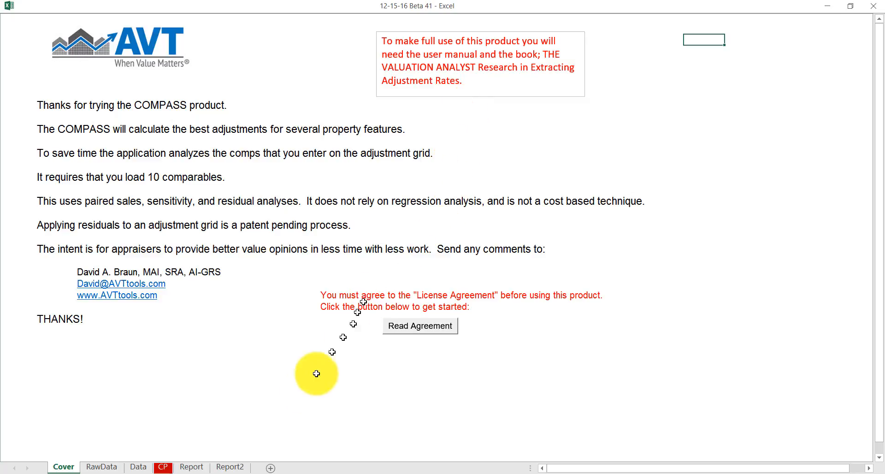
pyautogui.click(162, 467)
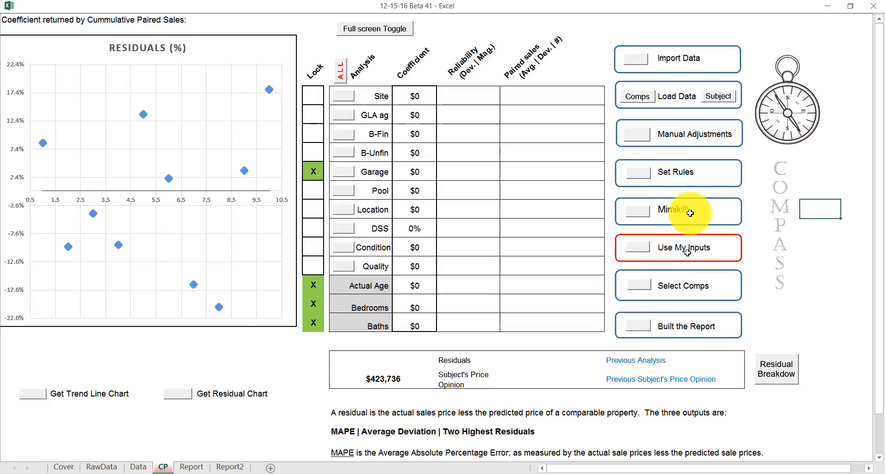
# Try to import data into the COMPASS workbook and dismiss the message
pyautogui.click(635, 63)
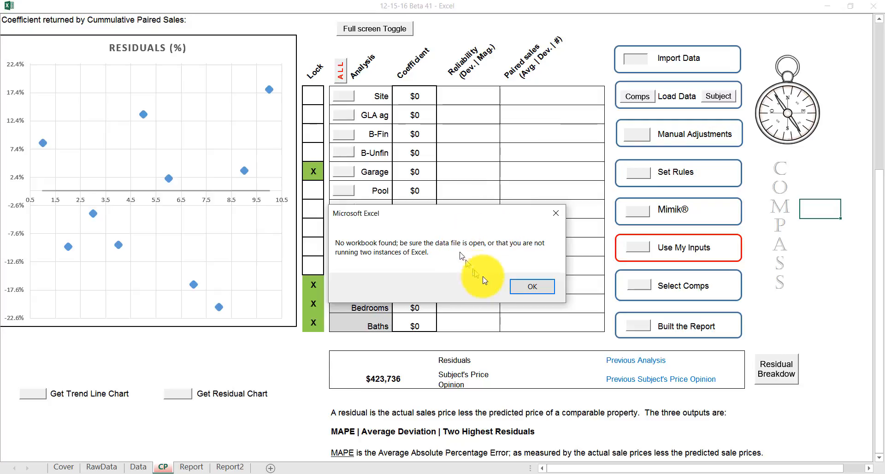
pyautogui.click(529, 289)
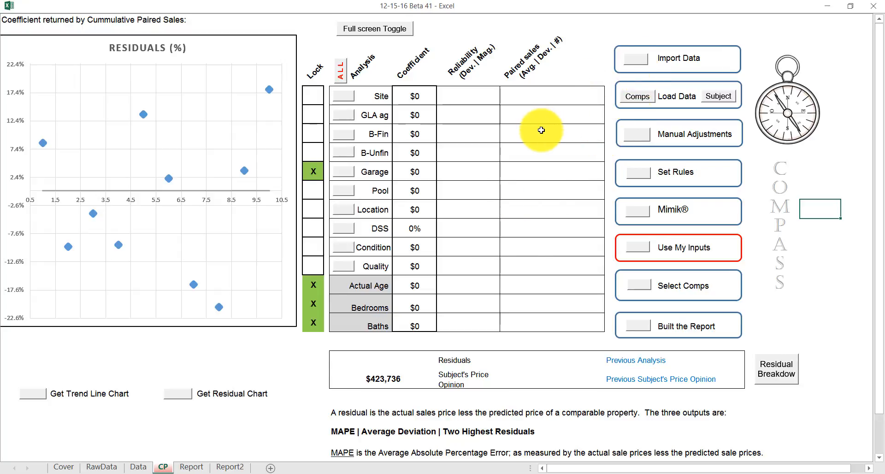
# Open the comparables data and run the correlation coefficients report with the threshold set to 0.5
pyautogui.click(640, 100)
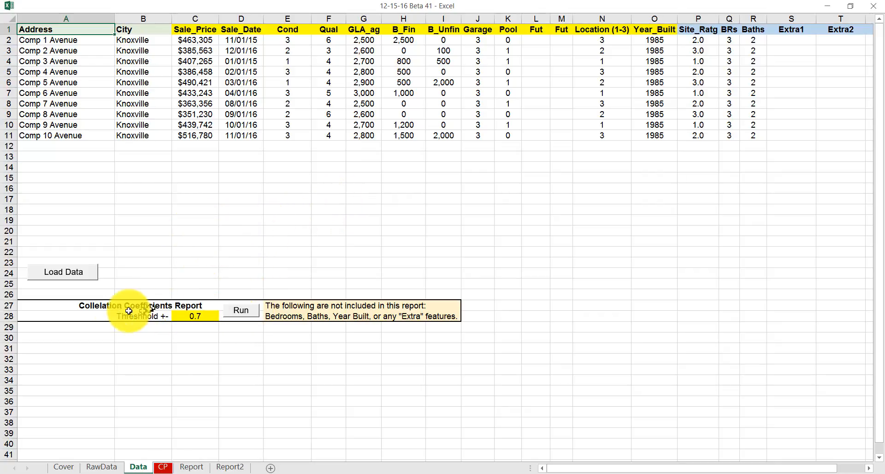
pyautogui.click(247, 314)
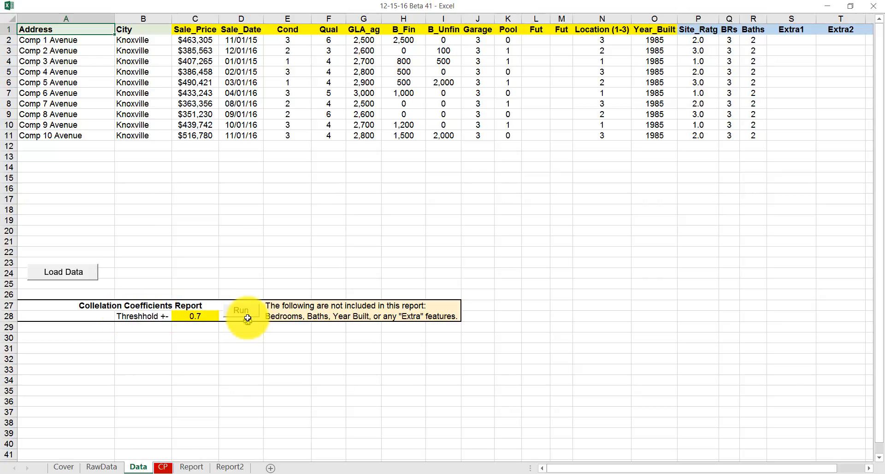
pyautogui.click(201, 319)
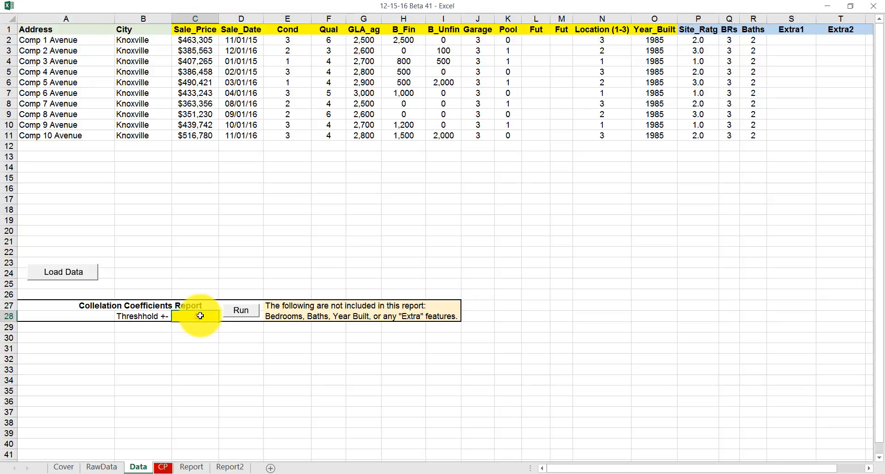
pyautogui.write('0.5')
pyautogui.click(233, 349)
pyautogui.scroll(-6, 245, 316)
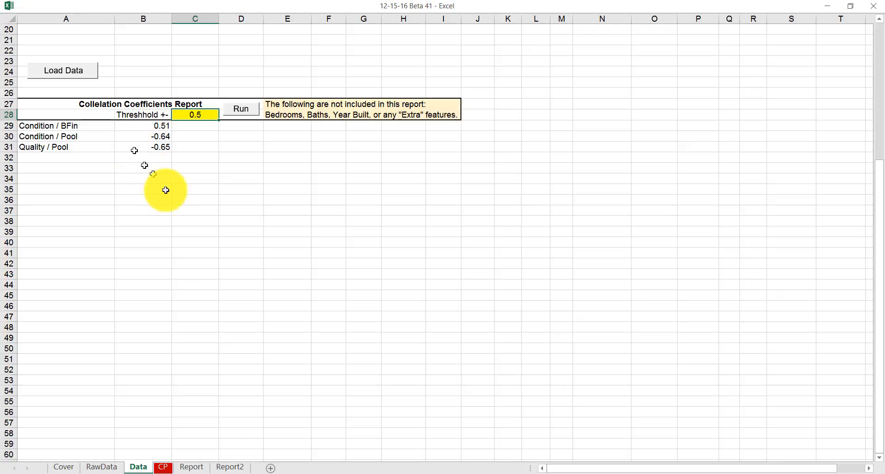
pyautogui.scroll(3, 164, 199)
pyautogui.scroll(4, 165, 198)
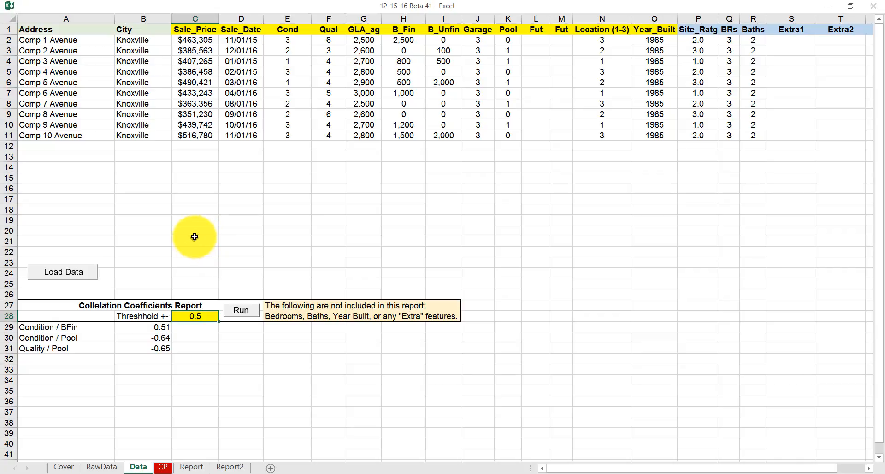
# Load the comparables data from the Data sheet into the adjustment grids
pyautogui.click(187, 222)
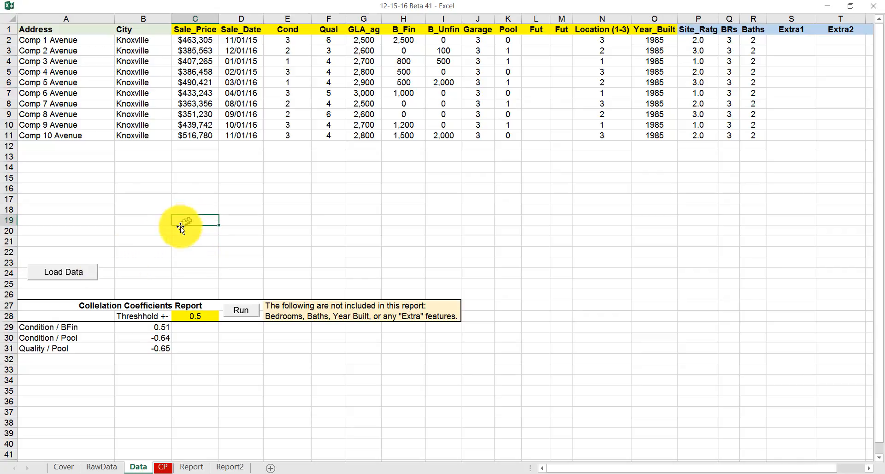
pyautogui.click(81, 276)
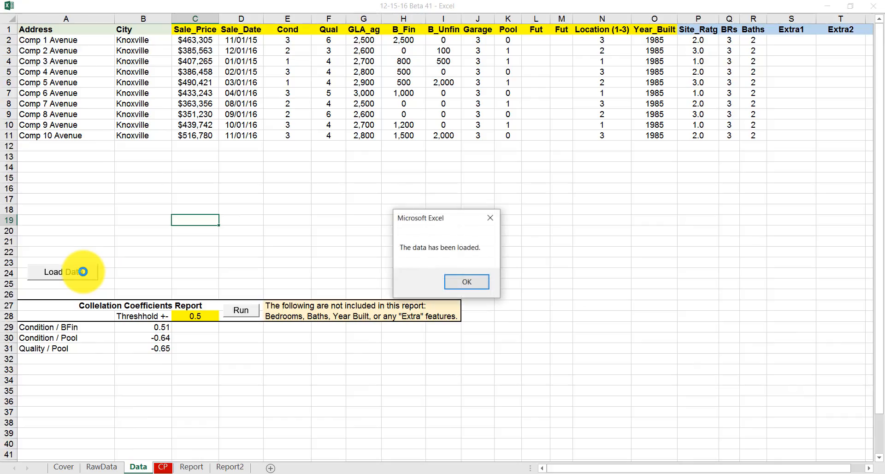
pyautogui.click(466, 282)
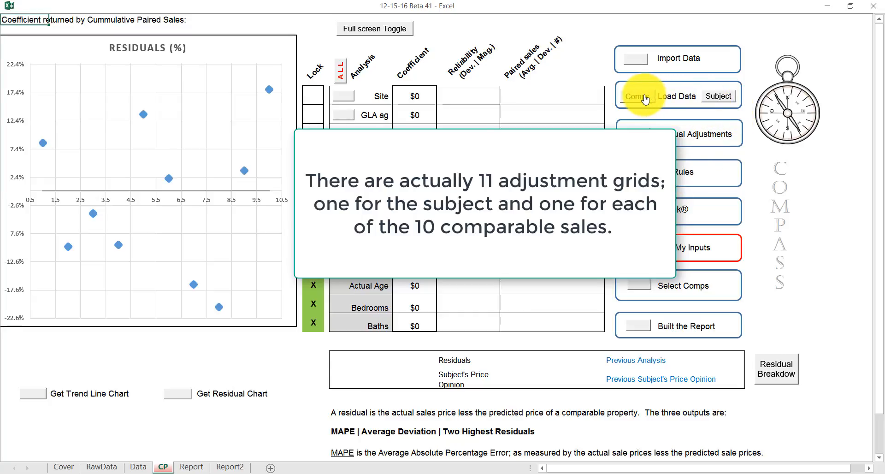
# Open the subject property data and load it into the analysis
pyautogui.click(715, 98)
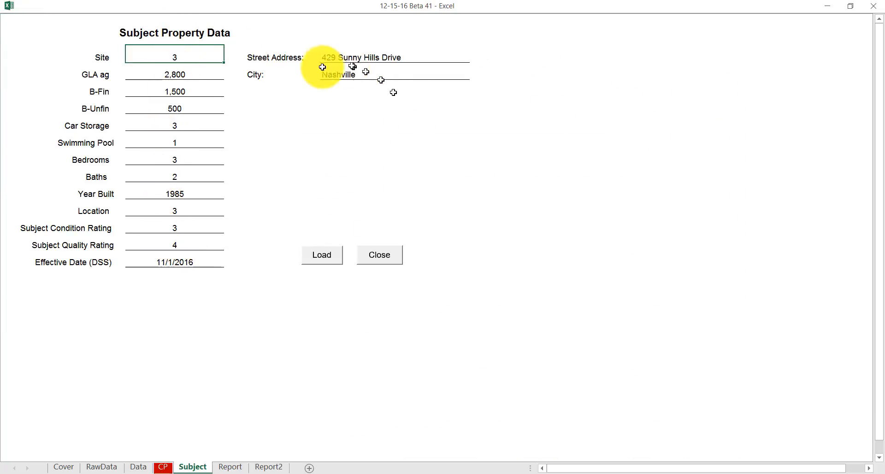
pyautogui.click(328, 260)
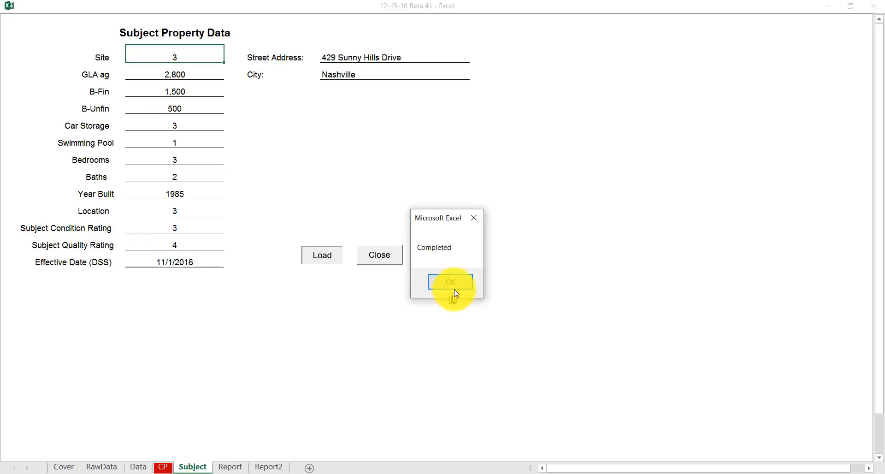
pyautogui.click(454, 288)
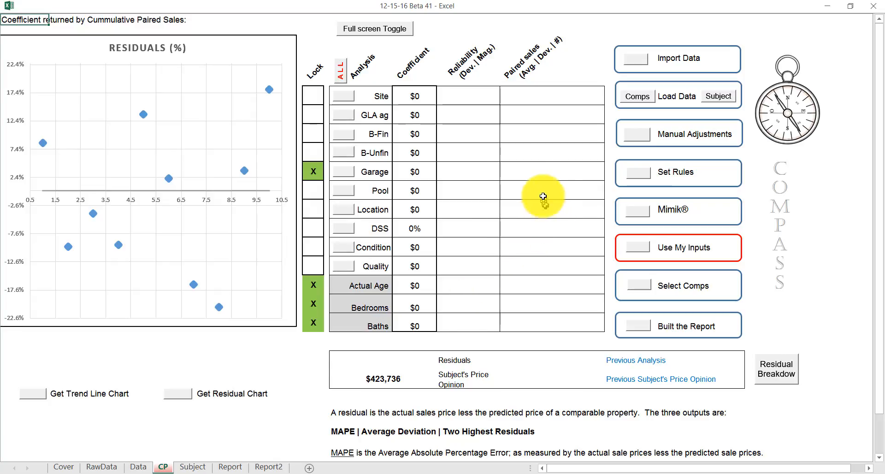
pyautogui.click(718, 97)
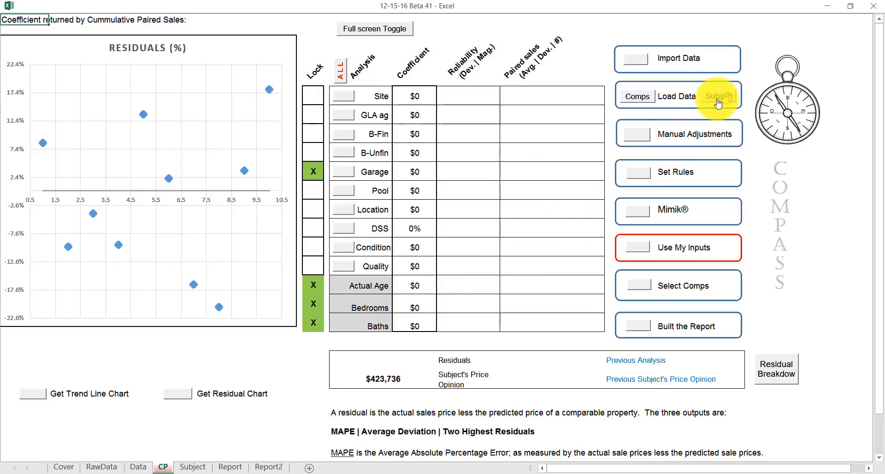
# Open the manual adjustments sheet and look across its columns for Comparables 1 through 10
pyautogui.click(638, 139)
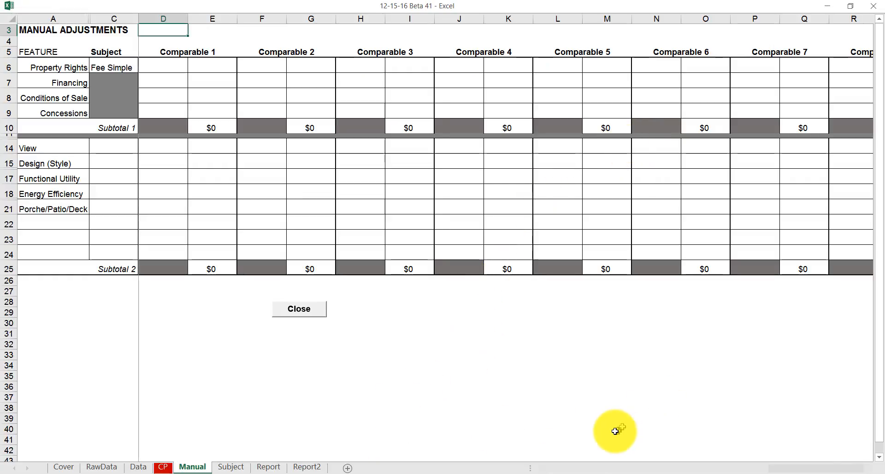
pyautogui.click(618, 374)
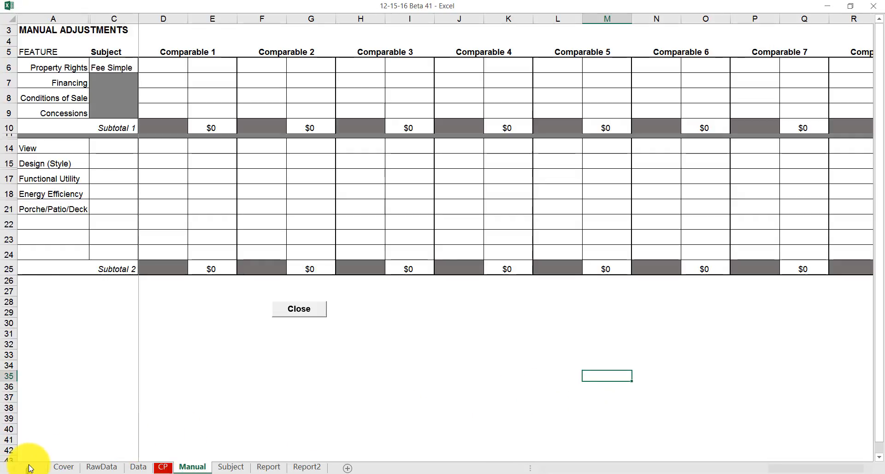
pyautogui.click(326, 373)
pyautogui.click(405, 172)
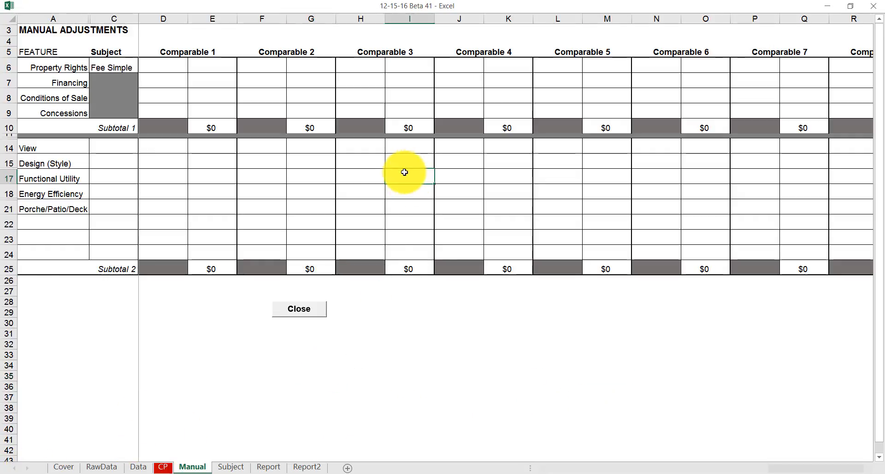
pyautogui.press('Right')
pyautogui.press('Right')
pyautogui.press('Right')
pyautogui.press('Right')
pyautogui.press('Right')
pyautogui.press('Right')
pyautogui.press('Right')
pyautogui.press('Right')
pyautogui.press('Right')
pyautogui.press('Right')
pyautogui.press('Right')
pyautogui.press('Right')
pyautogui.press('Right')
pyautogui.press('Right')
pyautogui.press('Right')
pyautogui.press('Right')
pyautogui.press('Right')
pyautogui.press('Right')
pyautogui.press('Right')
pyautogui.press('Right')
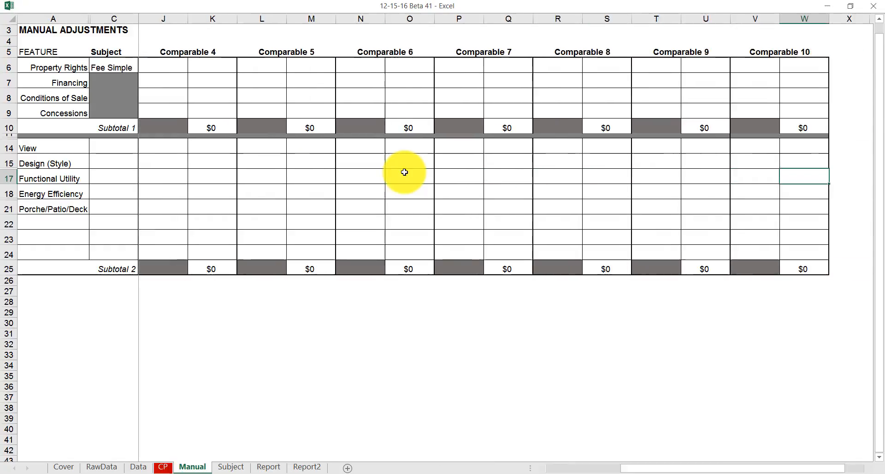
pyautogui.press('Left')
pyautogui.press('Left')
pyautogui.press('Left')
pyautogui.press('Left')
pyautogui.press('Left')
pyautogui.press('Left')
pyautogui.press('Left')
pyautogui.press('Left')
pyautogui.press('Left')
pyautogui.press('Left')
pyautogui.press('Left')
pyautogui.press('Left')
pyautogui.press('Left')
pyautogui.press('Left')
pyautogui.press('Left')
pyautogui.press('Left')
pyautogui.press('Left')
pyautogui.press('Left')
pyautogui.press('Left')
pyautogui.press('Left')
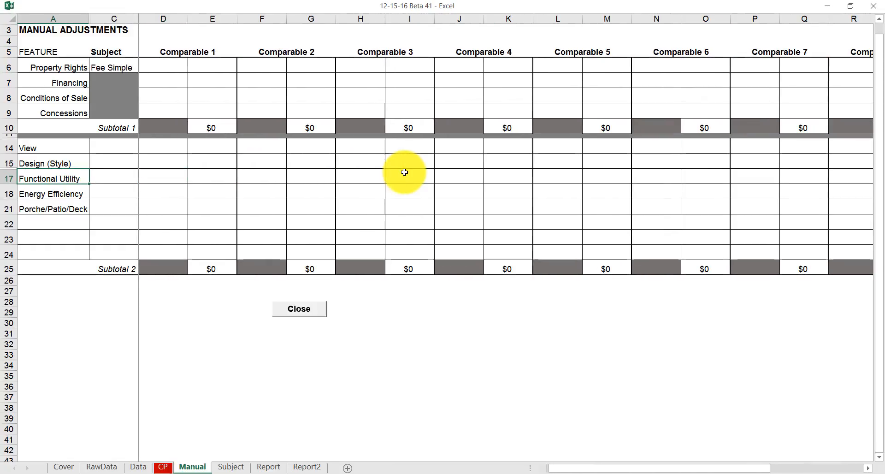
# Move through the Property Rights row between the subject and Comparable 1 cells, ending on Comparable 1's first cell
pyautogui.press('Up')
pyautogui.press('Up')
pyautogui.press('Up')
pyautogui.press('Up')
pyautogui.press('Up')
pyautogui.press('Up')
pyautogui.press('Up')
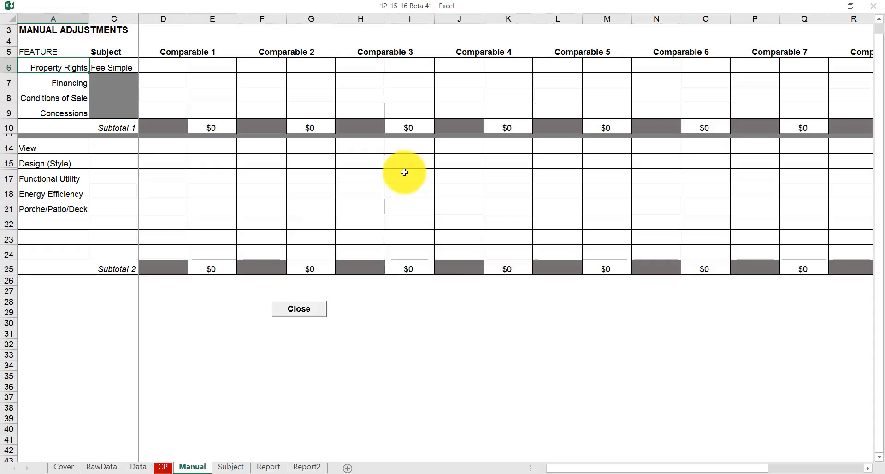
pyautogui.press('Tab')
pyautogui.press('Tab')
pyautogui.press('Tab')
pyautogui.hotkey('shift', 'Tab')
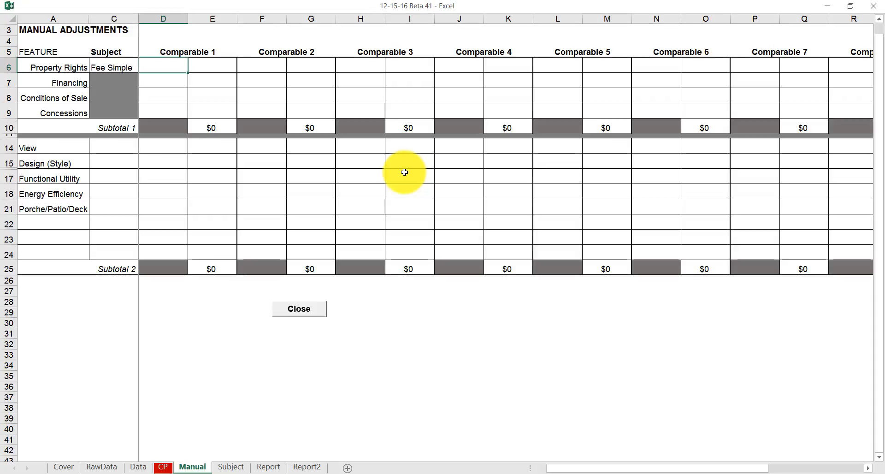
pyautogui.hotkey('shift', 'Tab')
pyautogui.hotkey('shift', 'Tab')
pyautogui.press('Tab')
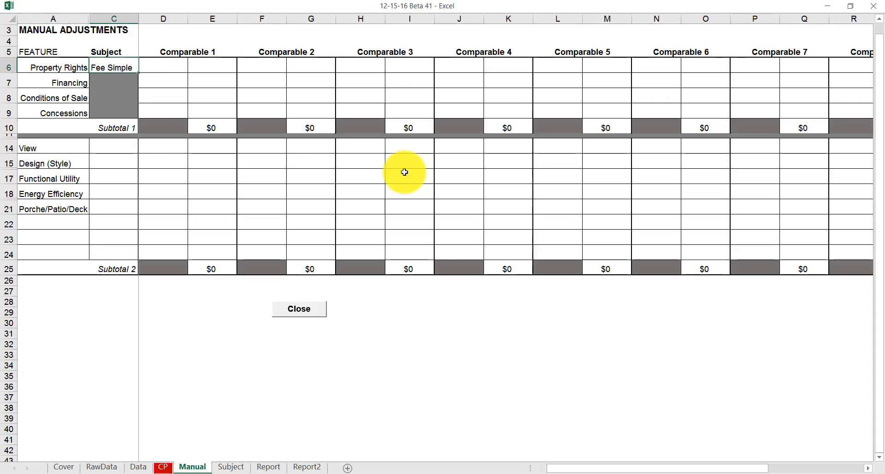
pyautogui.press('Tab')
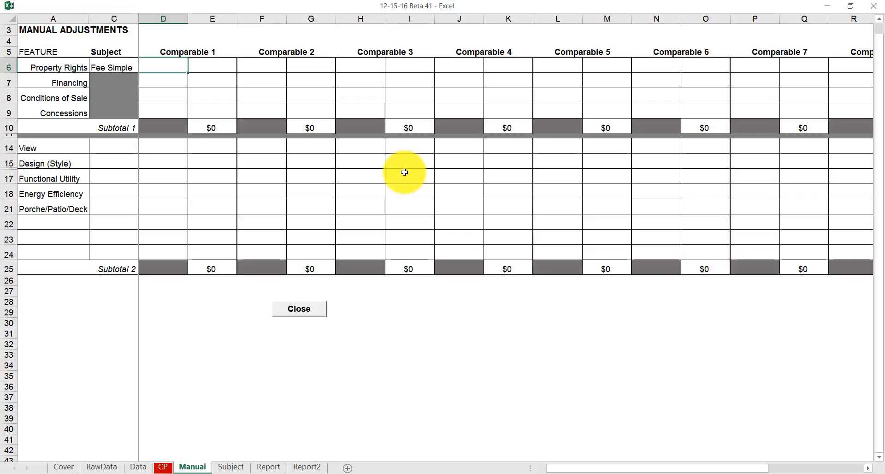
# Move through Comparable 1's Financing, Conditions of Sale and Concessions cells to review the first group of manual adjustments
pyautogui.press('Tab')
pyautogui.hotkey('shift', 'Tab')
pyautogui.press('Down')
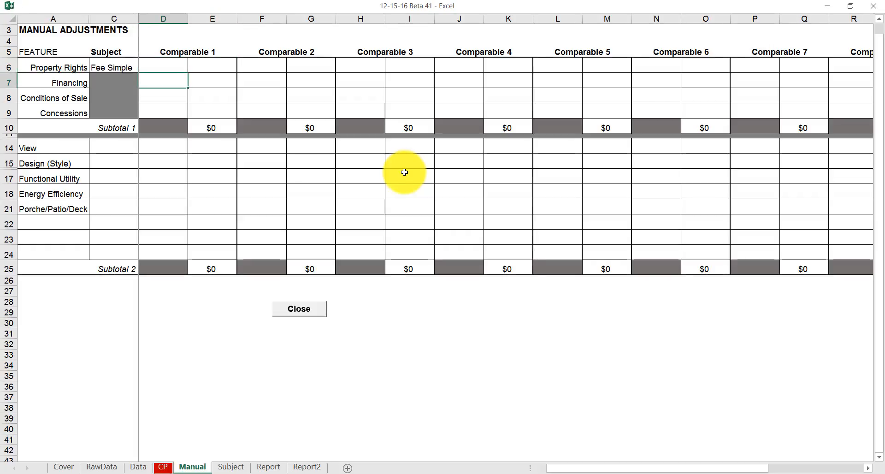
pyautogui.press('Down')
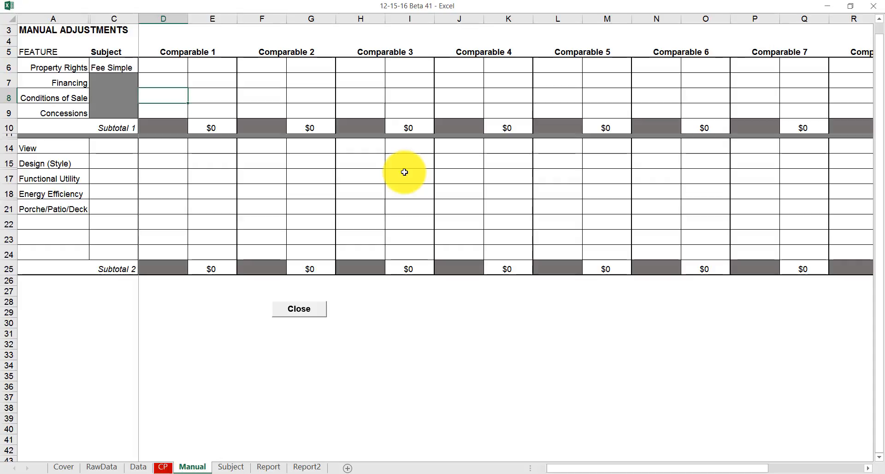
pyautogui.press('Down')
pyautogui.press('Right')
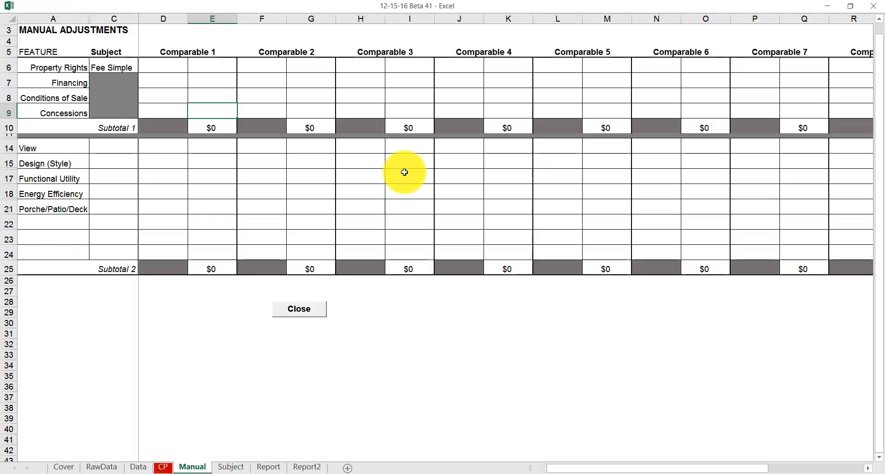
pyautogui.press('Up')
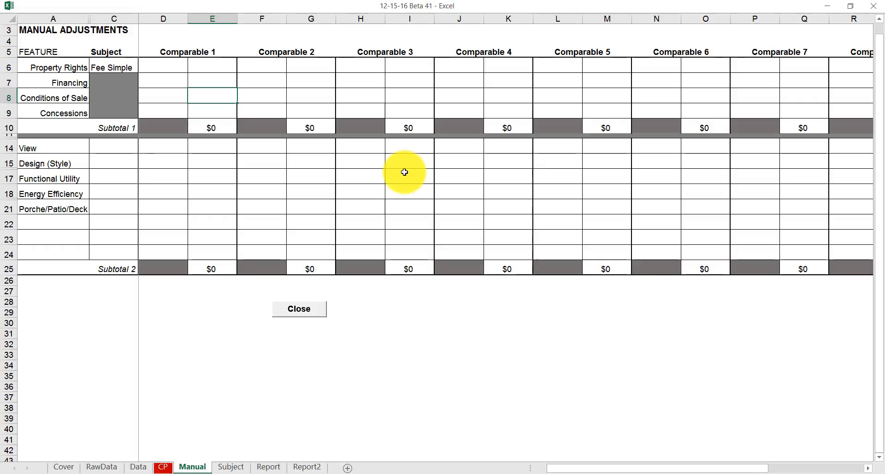
pyautogui.press('Left')
pyautogui.press('Right')
pyautogui.press('Left')
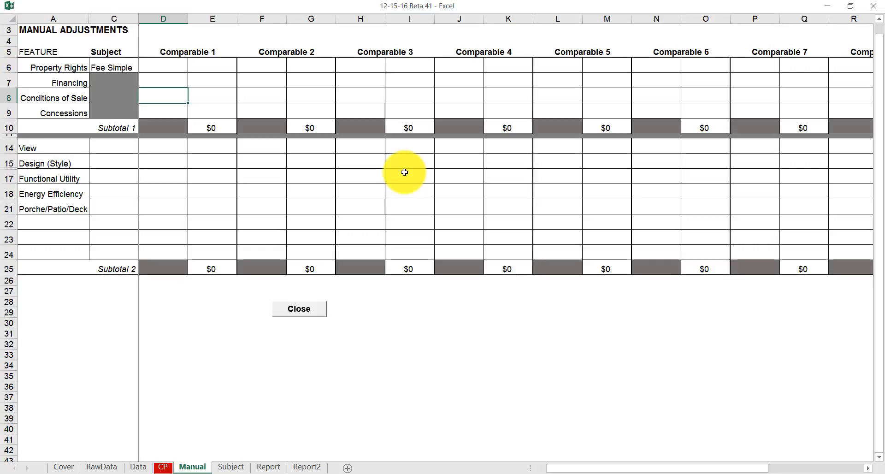
# Review Comparable 1's rows from View down to Porche/Patio/Deck, and close the manual adjustments sheet
pyautogui.press('Down')
pyautogui.press('Down')
pyautogui.press('Down')
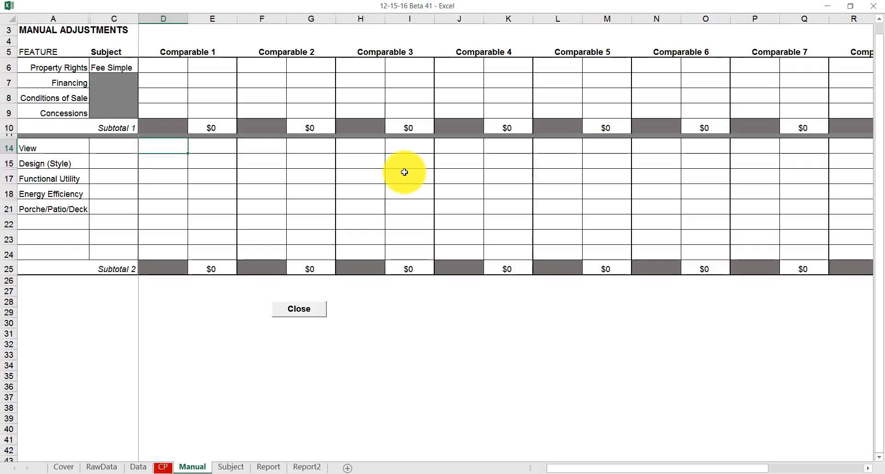
pyautogui.press('Down')
pyautogui.press('Down')
pyautogui.press('Down')
pyautogui.press('Down')
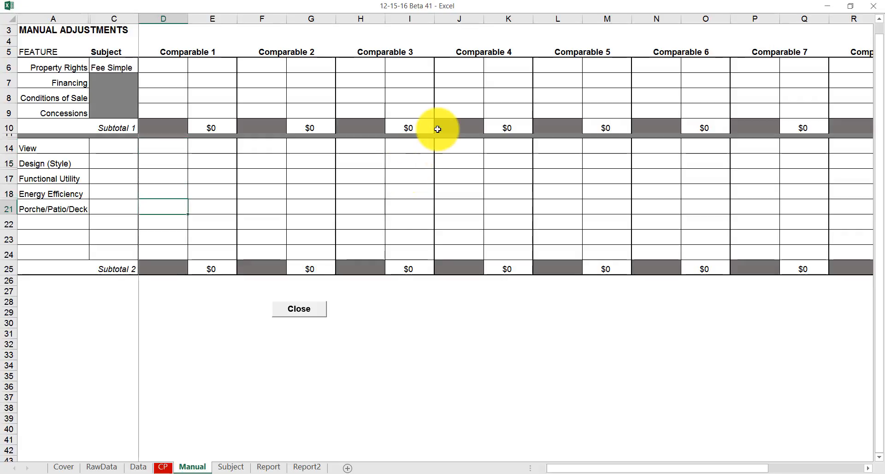
pyautogui.click(300, 312)
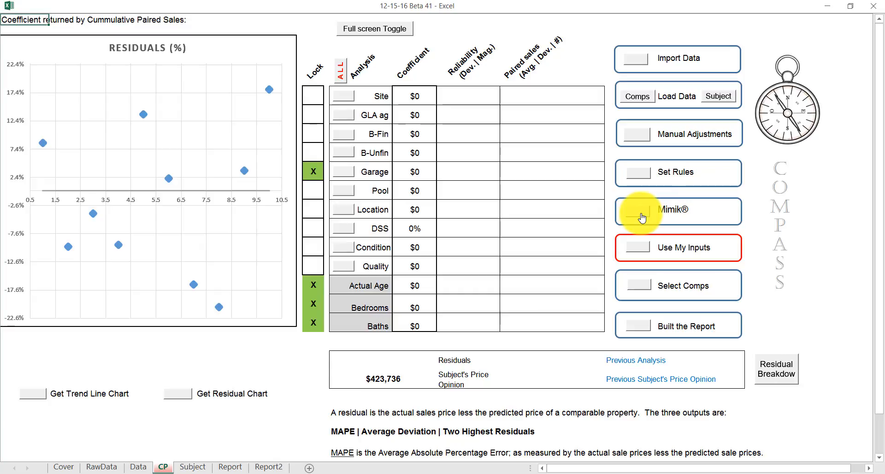
# Open the rules sheet and examine the Site variable's rating system and its low and high range of rates
pyautogui.click(644, 176)
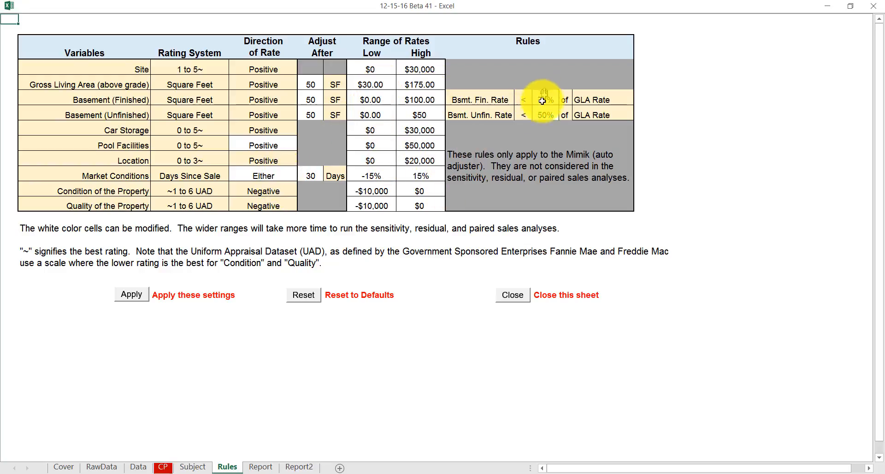
pyautogui.click(371, 100)
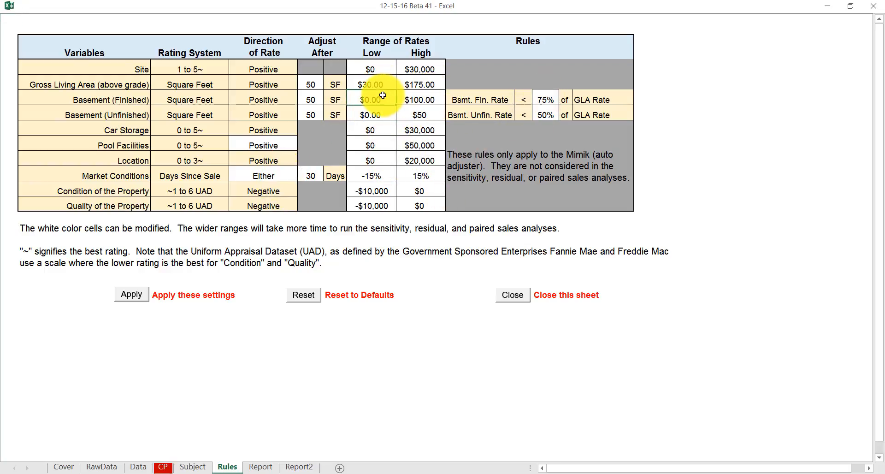
pyautogui.click(371, 68)
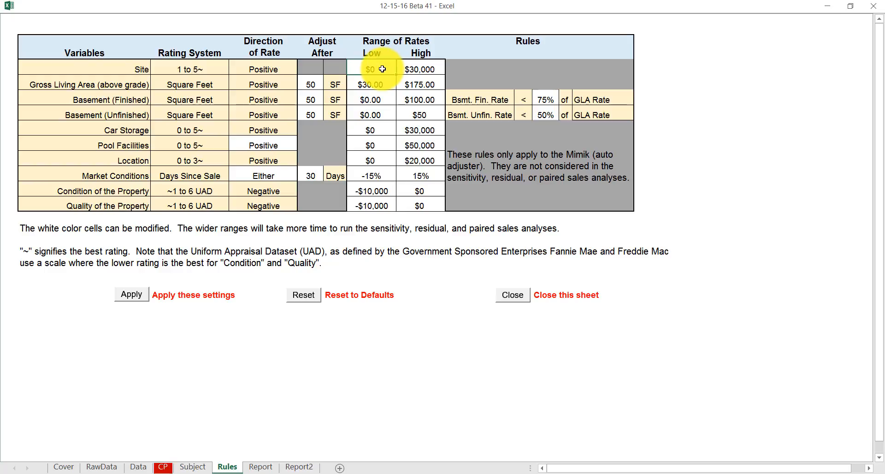
pyautogui.click(210, 67)
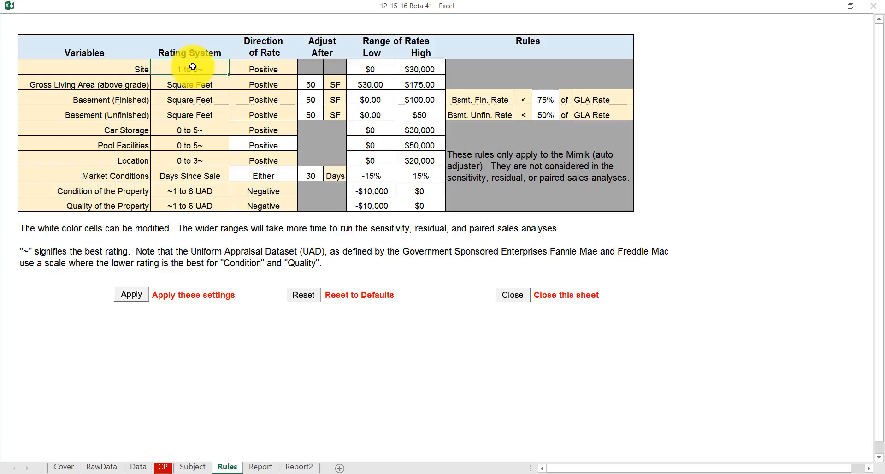
pyautogui.click(369, 68)
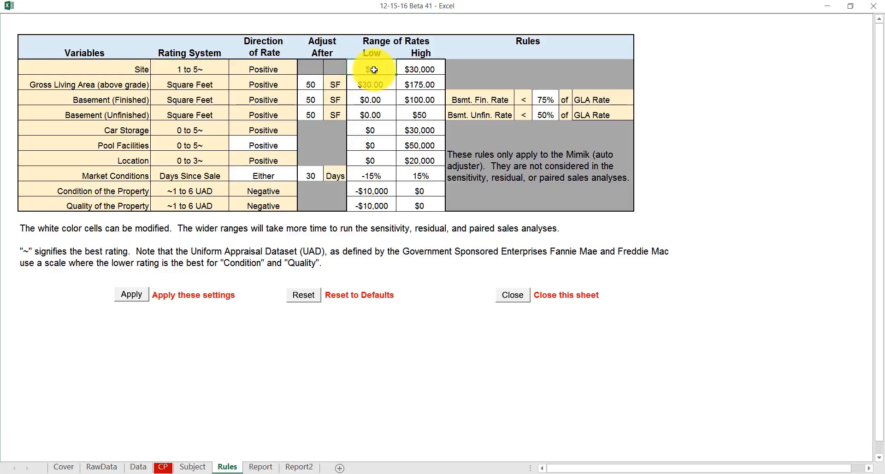
pyautogui.click(417, 69)
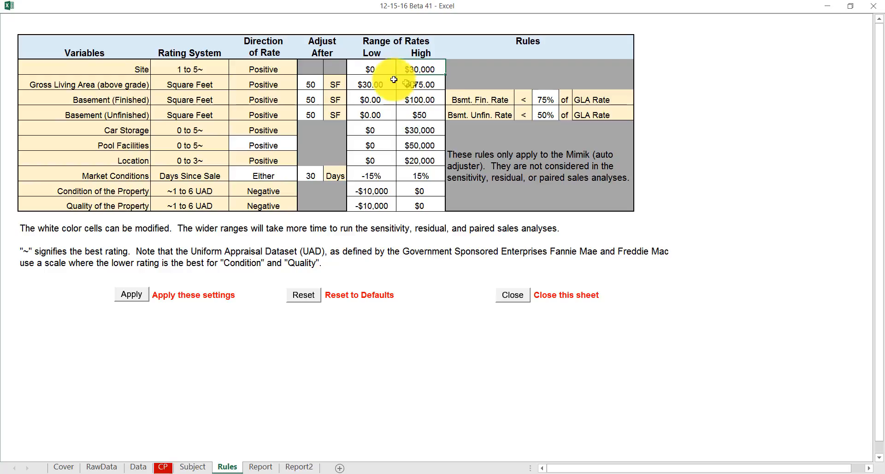
# Examine the square-foot Adjust After thresholds for gross living area, finished basement and unfinished basement
pyautogui.click(312, 86)
pyautogui.click(312, 98)
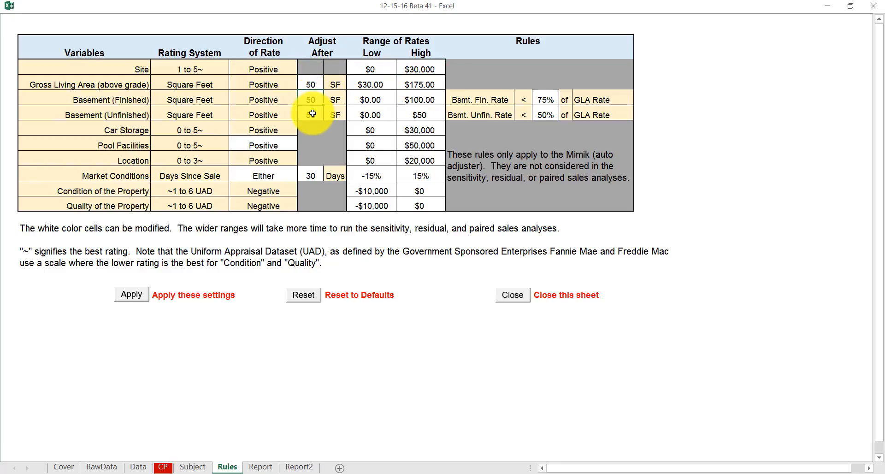
pyautogui.click(312, 113)
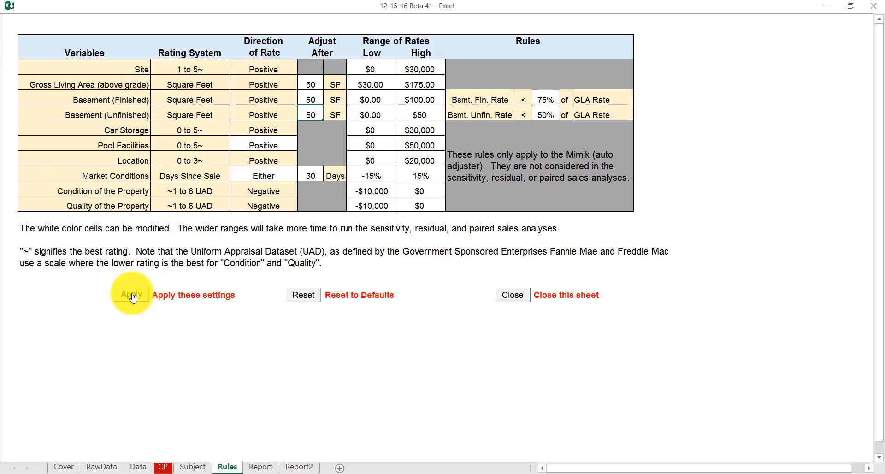
# Reset the adjustment rules to their defaults
pyautogui.click(309, 298)
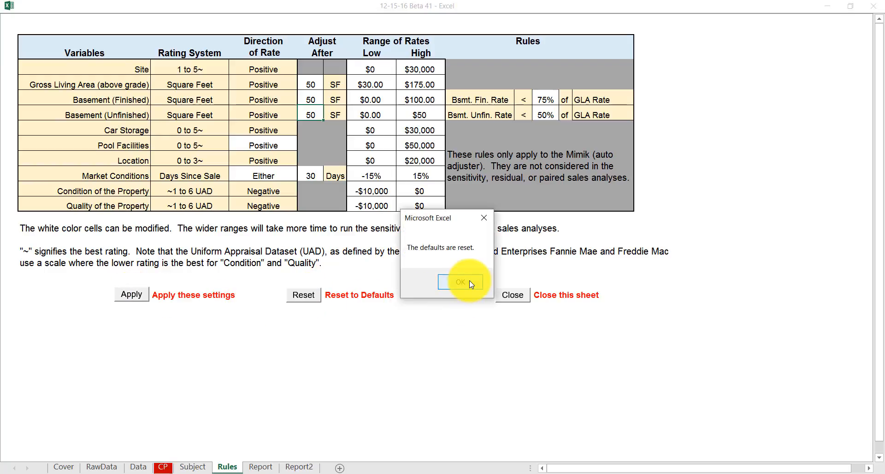
pyautogui.click(461, 283)
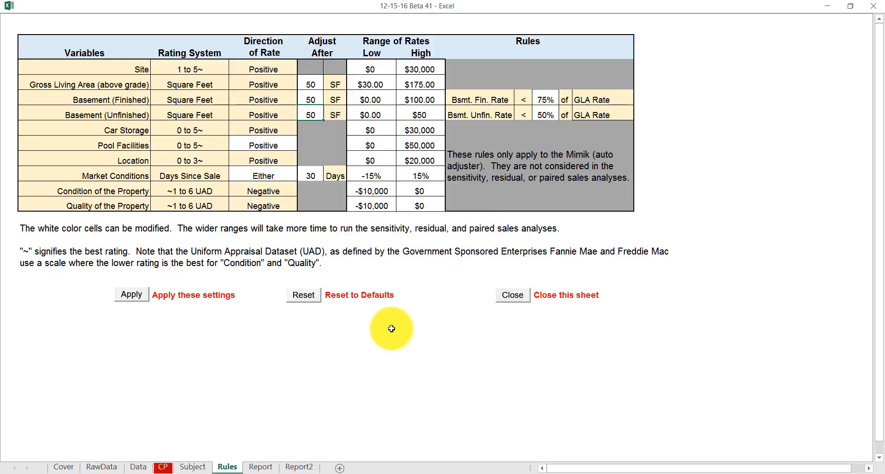
pyautogui.click(521, 299)
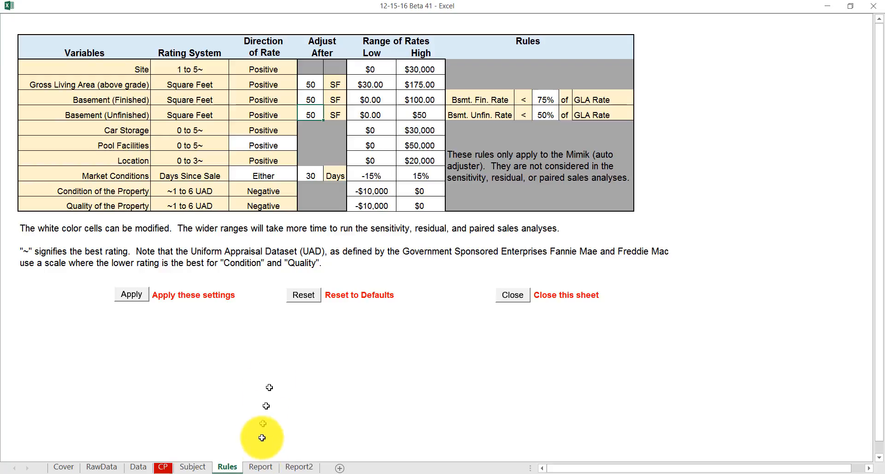
# Unhide the Agreement worksheet and accept its license terms again
pyautogui.rightClick(264, 468)
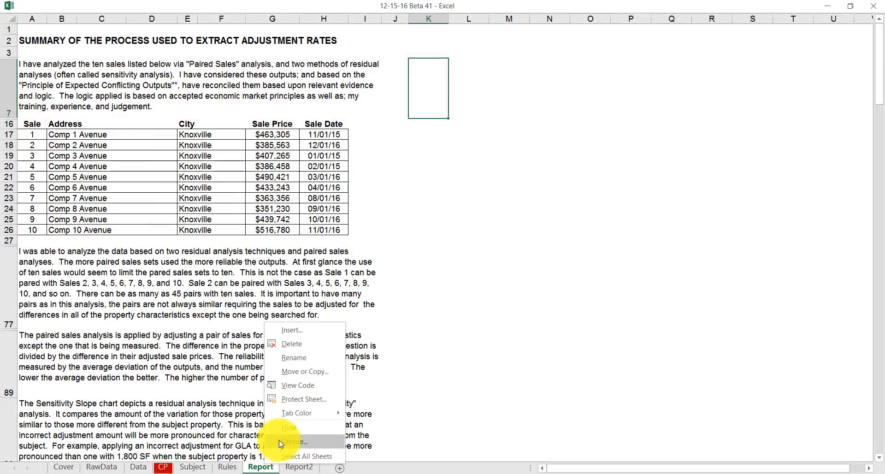
pyautogui.click(278, 439)
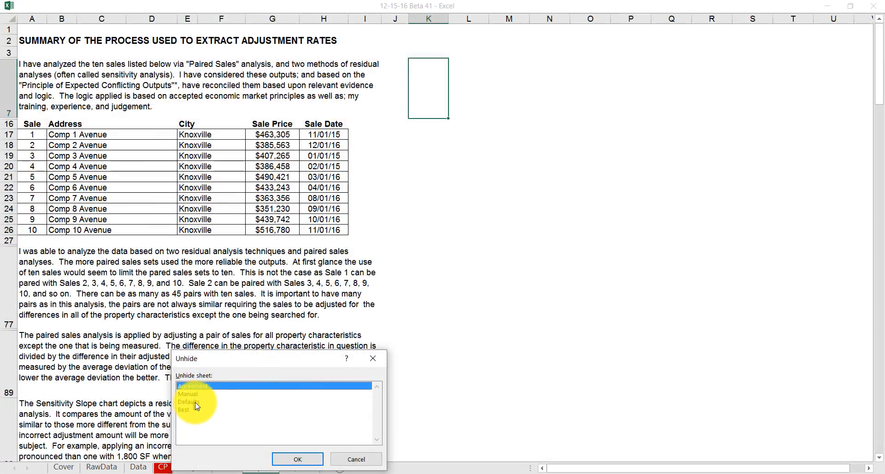
pyautogui.click(297, 459)
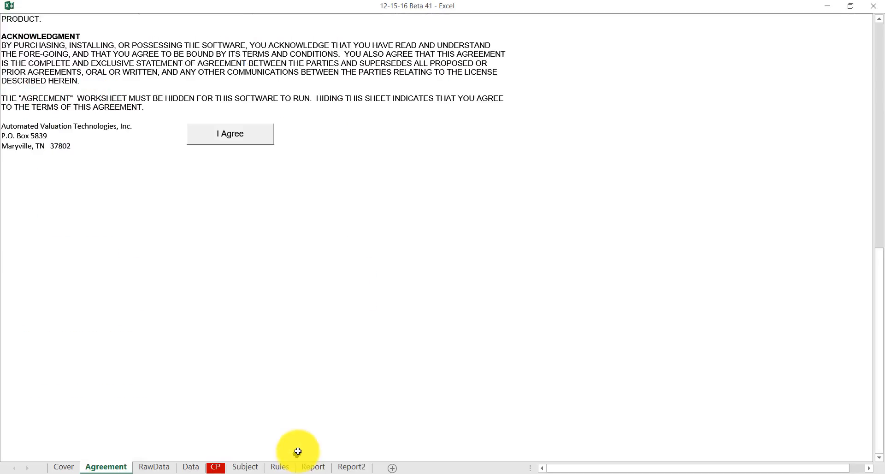
pyautogui.click(241, 135)
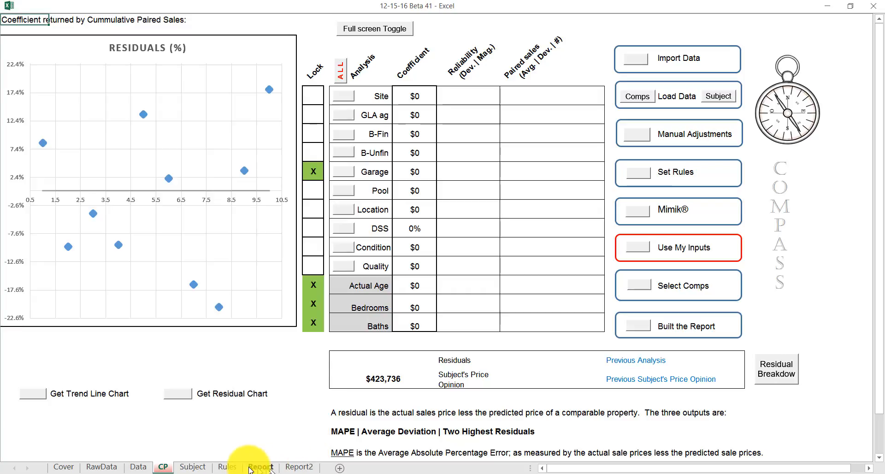
# Reopen the rules sheet, apply its settings and close it
pyautogui.click(658, 172)
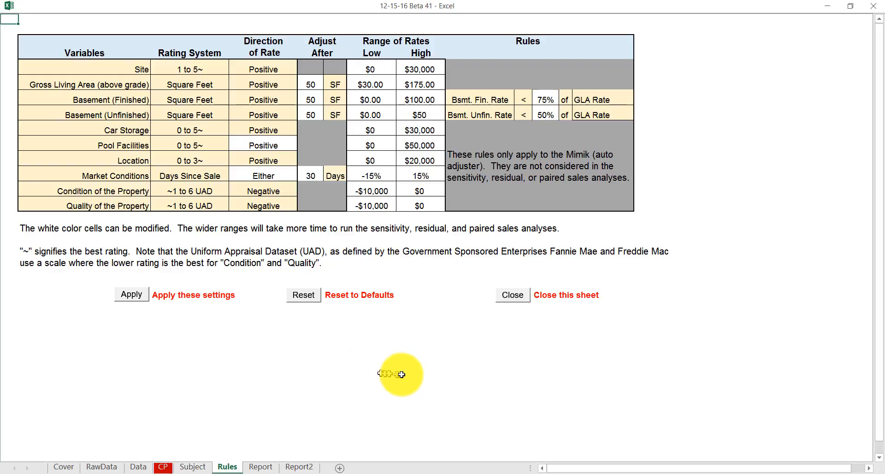
pyautogui.click(402, 377)
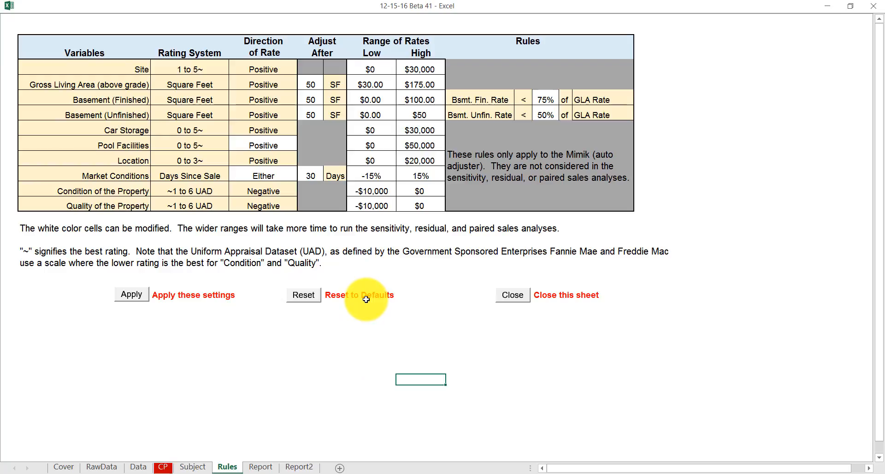
pyautogui.click(139, 297)
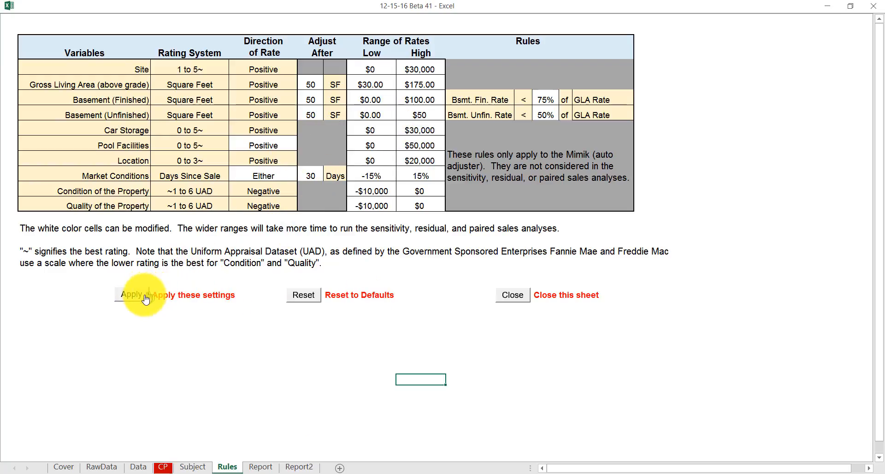
pyautogui.click(509, 297)
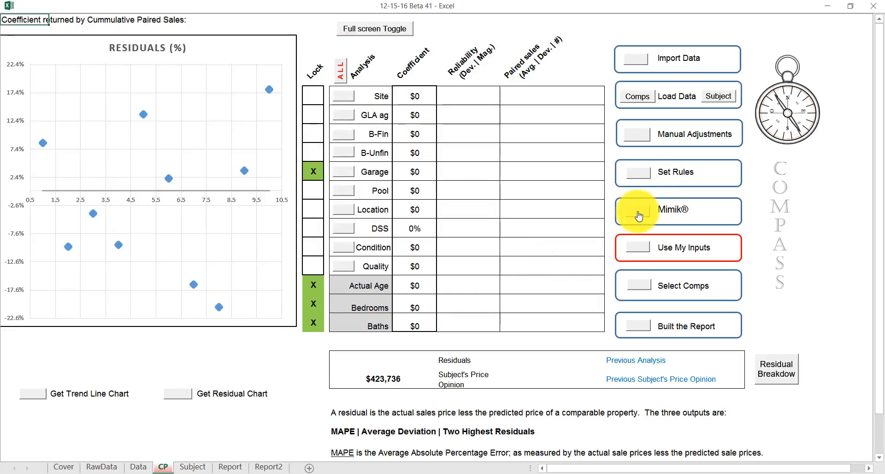
# Run the Mimik auto adjuster to approximate the adjustment coefficients
pyautogui.click(639, 212)
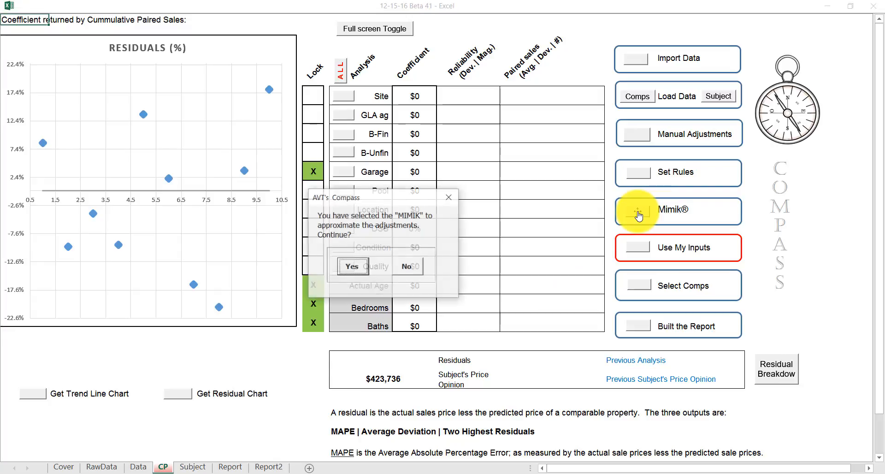
pyautogui.click(343, 272)
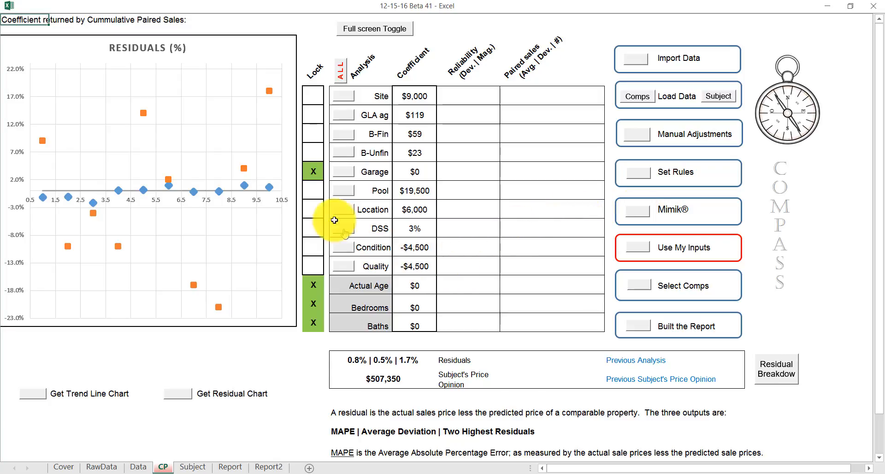
# Toggle the lock on the Garage variable off and on, leaving it locked
pyautogui.click(316, 171)
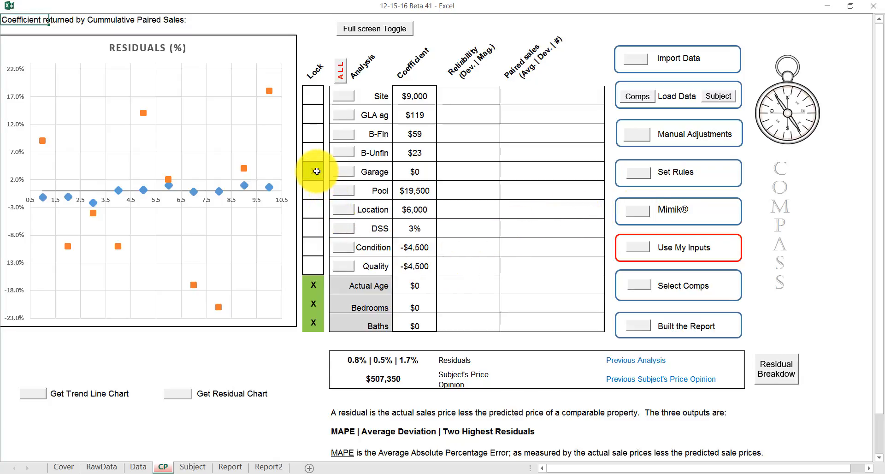
pyautogui.click(316, 174)
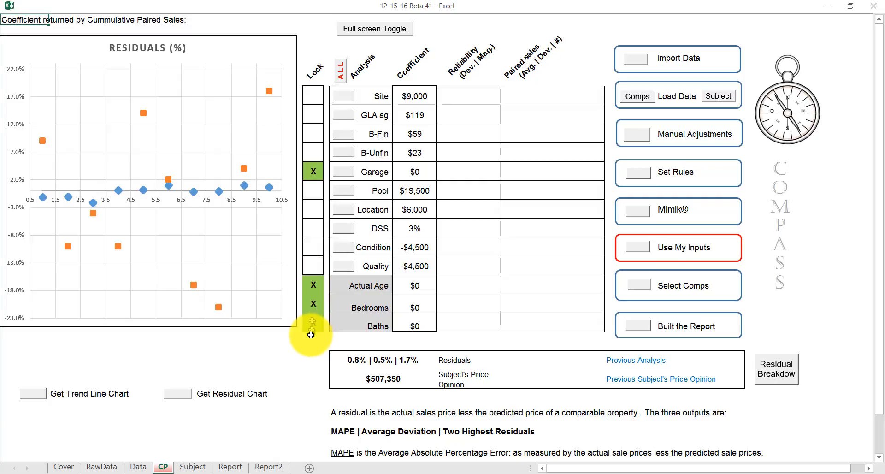
pyautogui.click(315, 173)
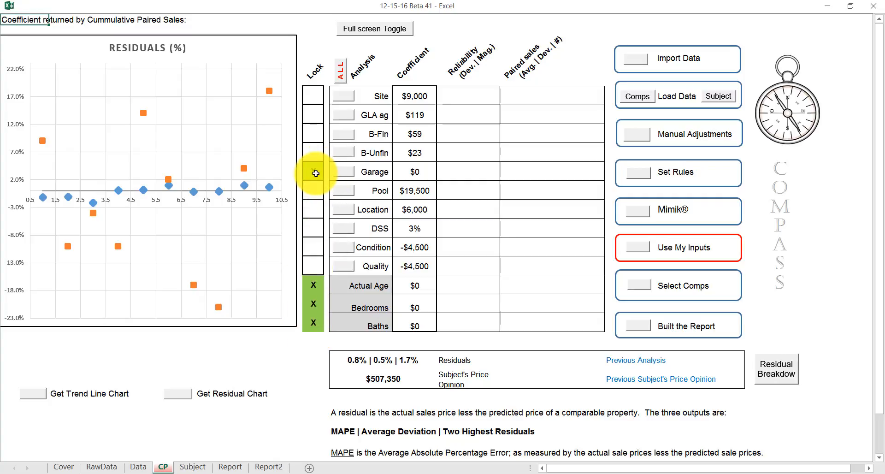
pyautogui.click(316, 173)
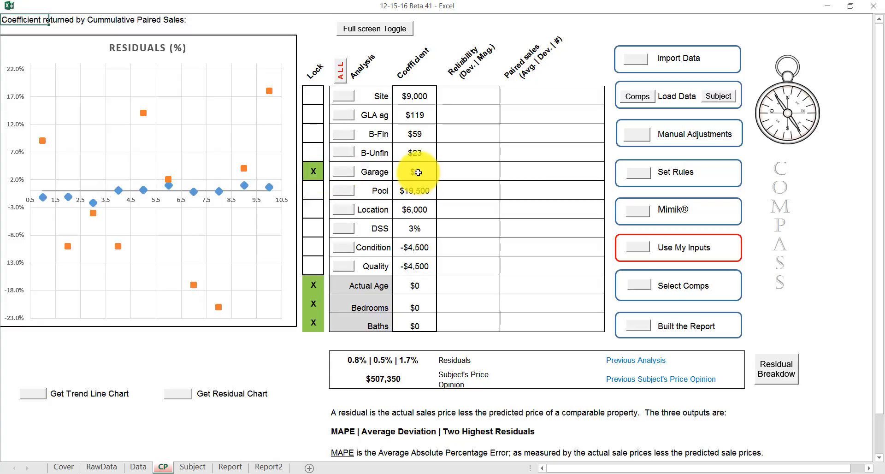
pyautogui.click(313, 171)
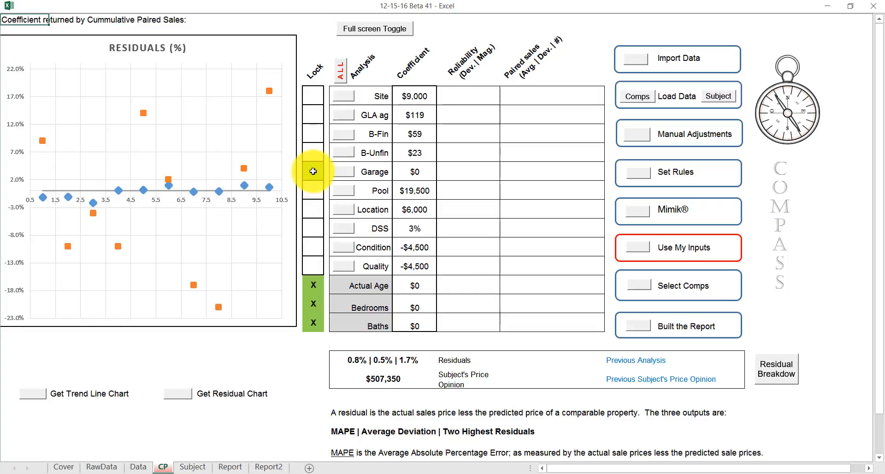
pyautogui.click(313, 171)
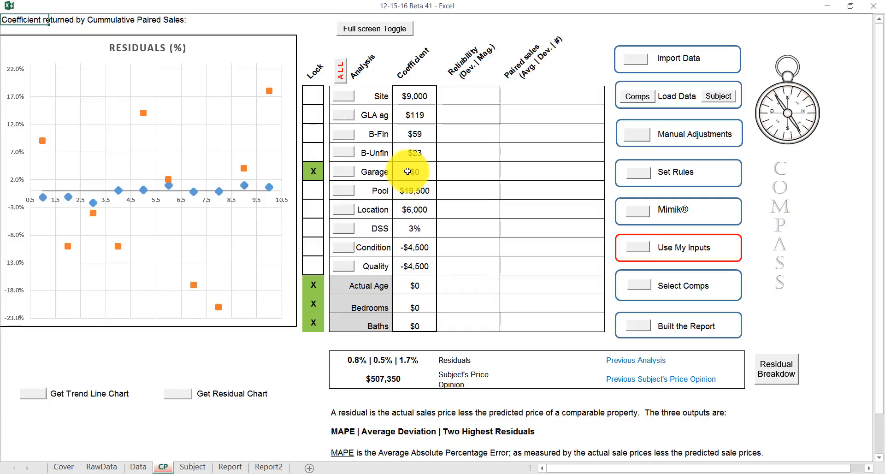
# Unlock the Garage variable and lock it again
pyautogui.click(315, 173)
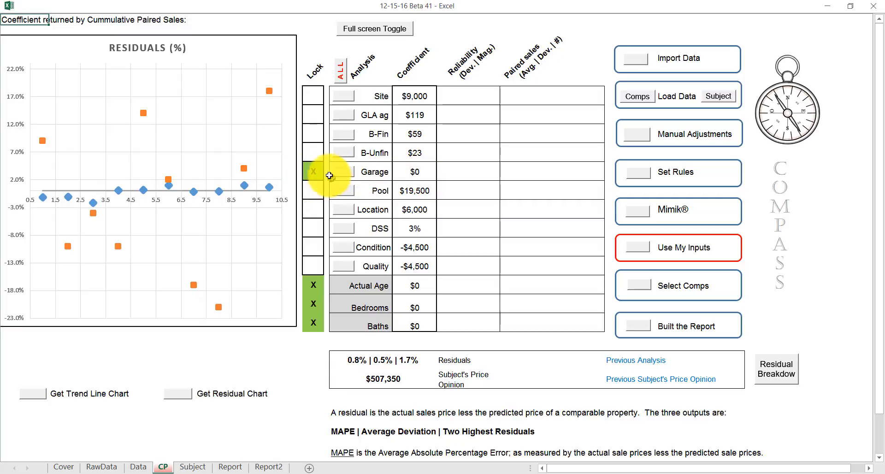
pyautogui.click(314, 172)
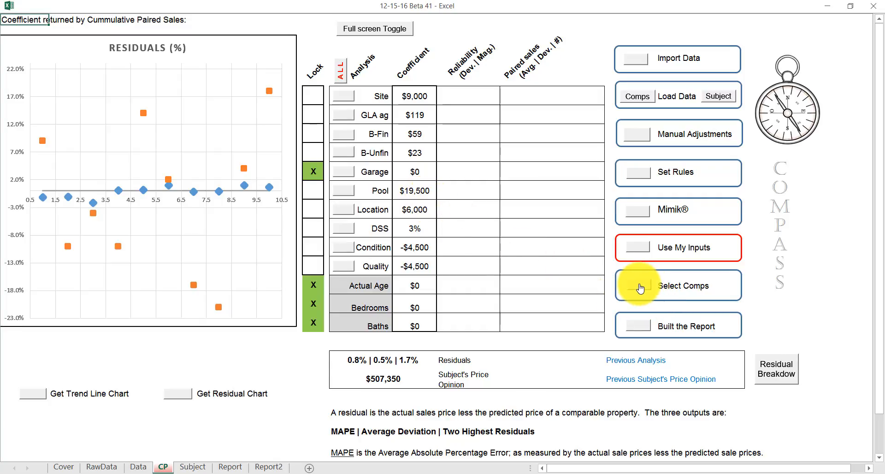
pyautogui.click(498, 176)
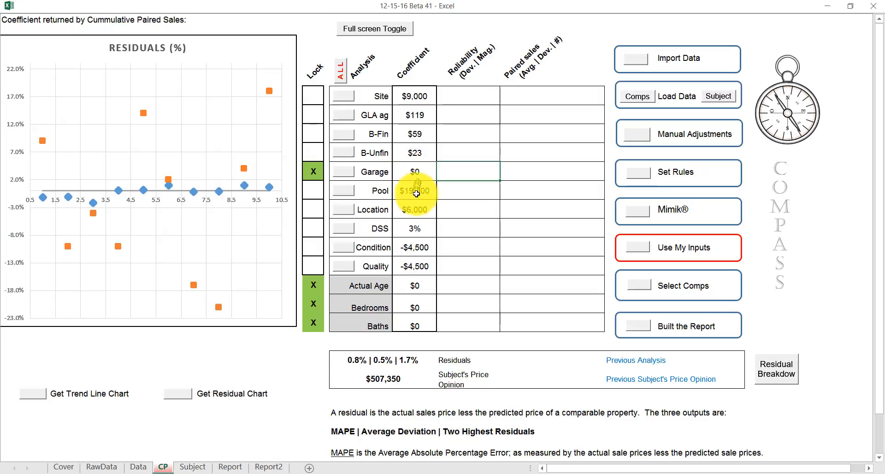
# Review the Site coefficient and the residuals summary, then view the residual breakdown by comp and close it
pyautogui.click(421, 93)
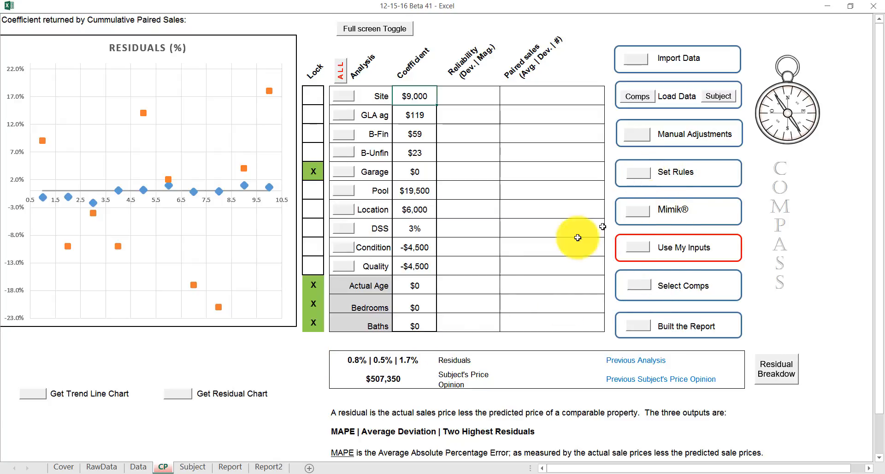
pyautogui.click(354, 357)
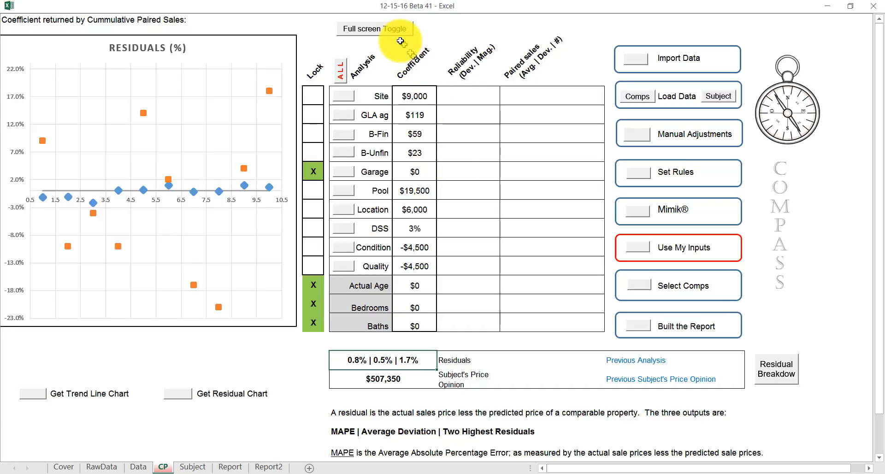
pyautogui.scroll(-2, 345, 323)
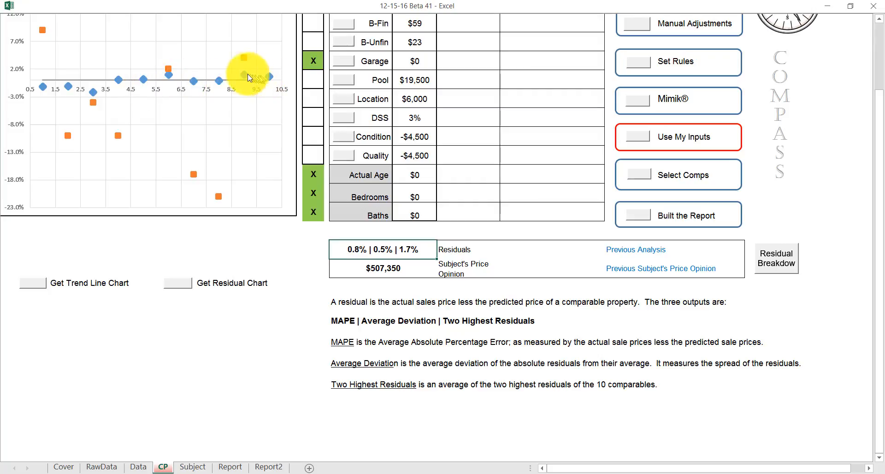
pyautogui.scroll(2, 200, 114)
pyautogui.scroll(-1, 199, 114)
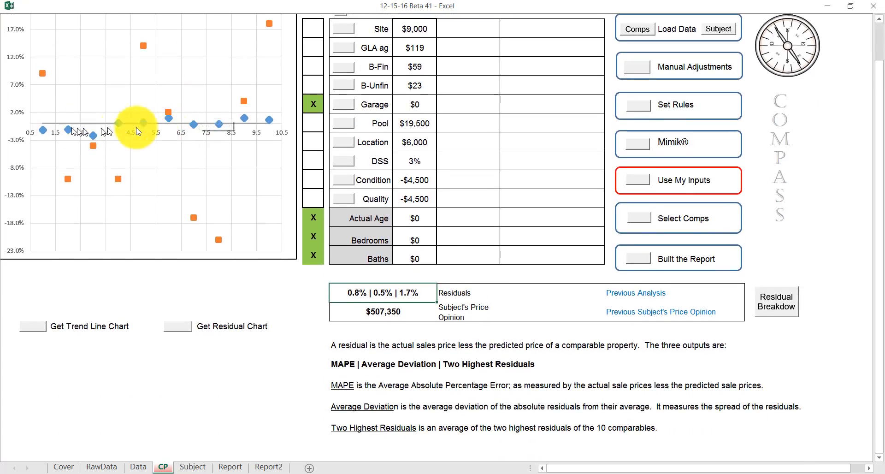
pyautogui.click(779, 307)
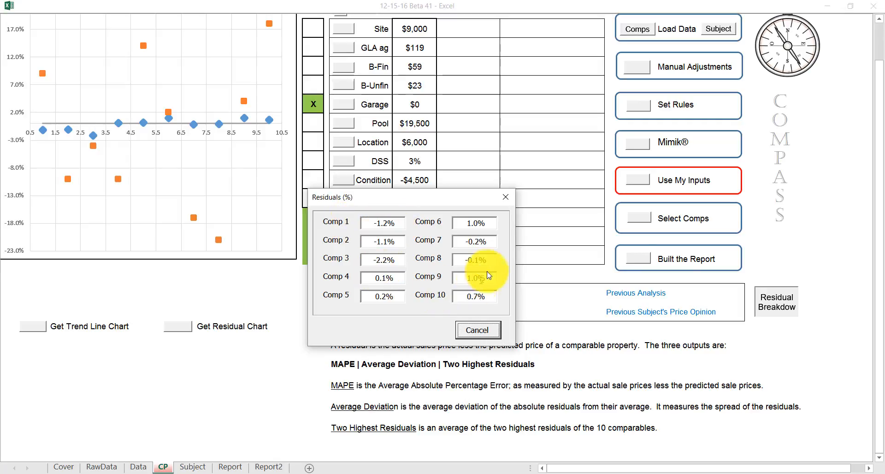
pyautogui.click(483, 330)
pyautogui.scroll(1, 428, 268)
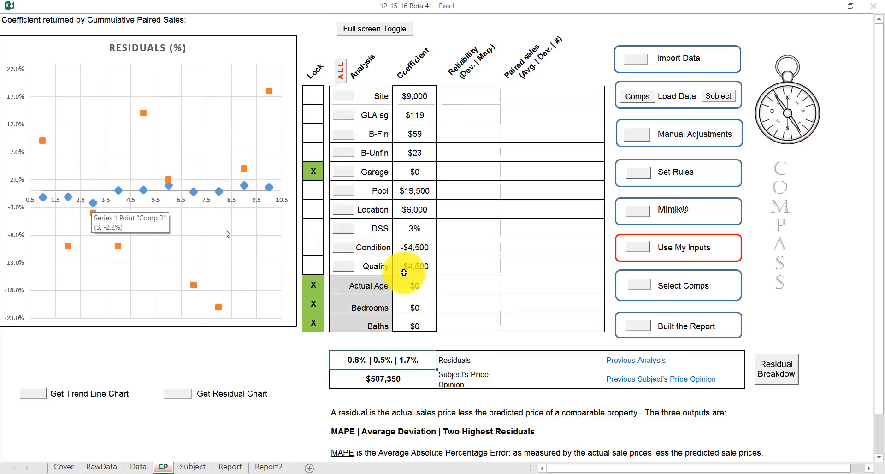
# Recheck the comps' individual residual percentages, close the breakdown and examine the subject's price opinion
pyautogui.click(772, 367)
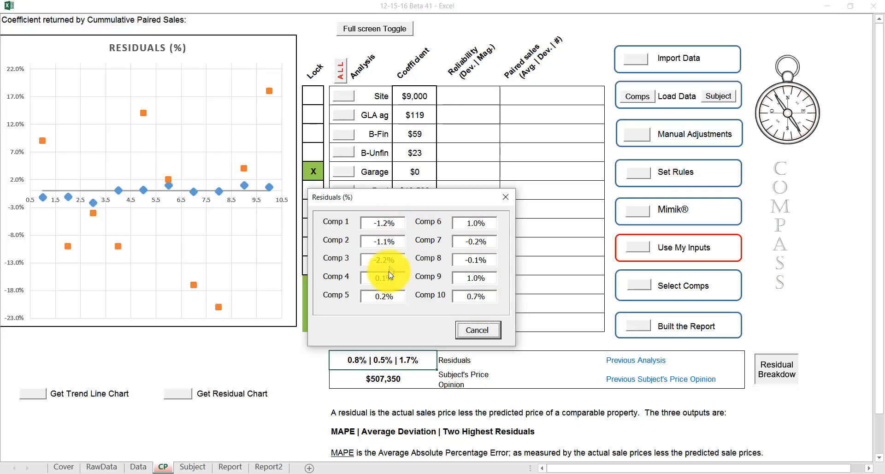
pyautogui.click(477, 331)
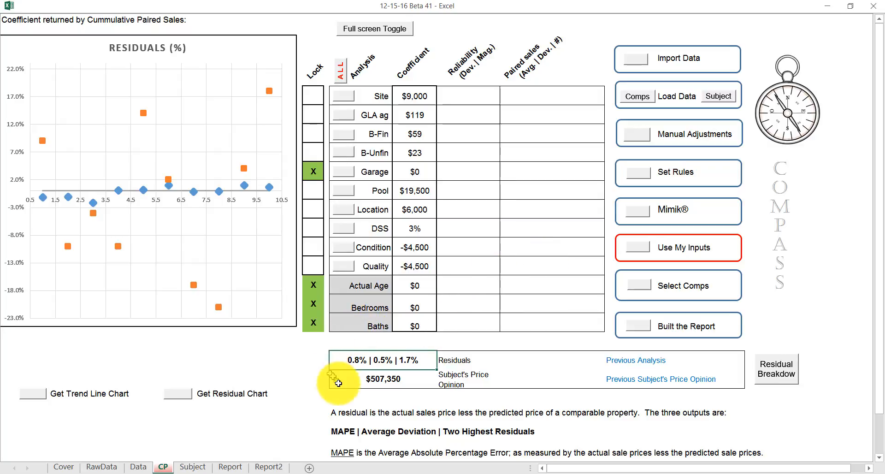
pyautogui.click(372, 379)
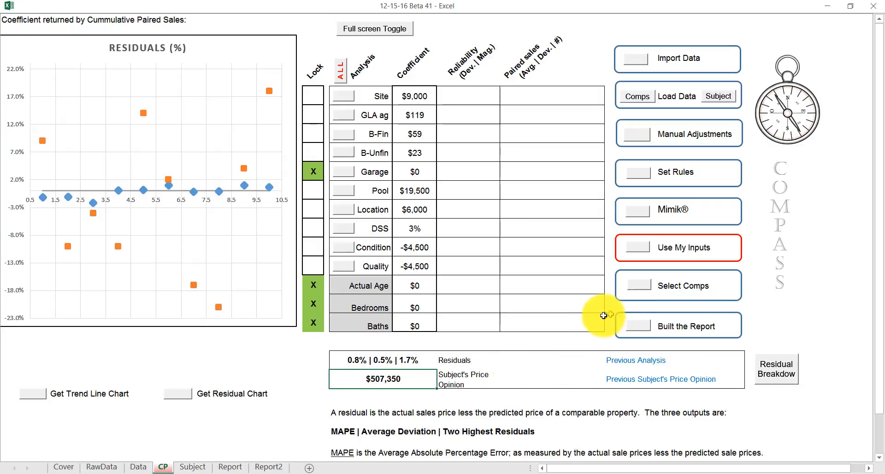
# Set the Site coefficient to $7,000 and recalculate the analysis with the manual inputs
pyautogui.click(415, 96)
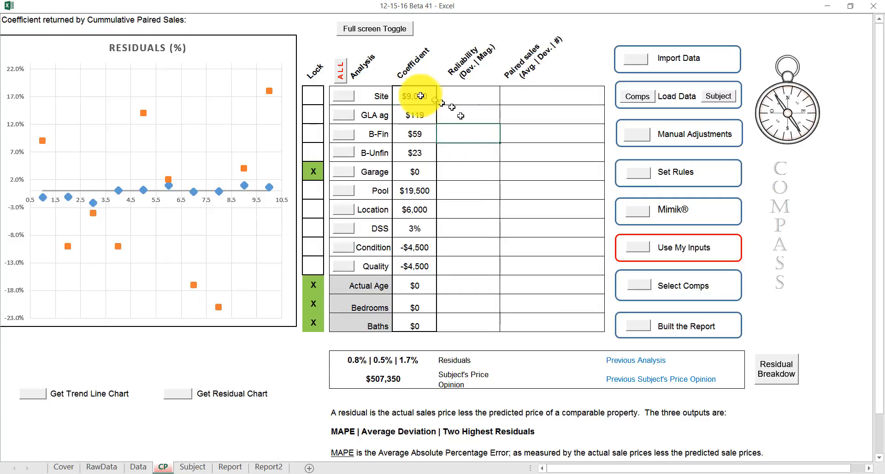
pyautogui.write('7')
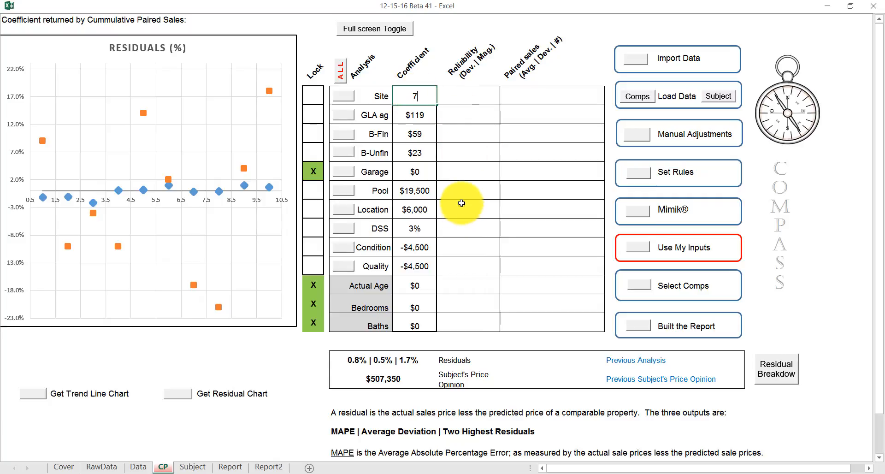
pyautogui.write(',0000')
pyautogui.press('Return')
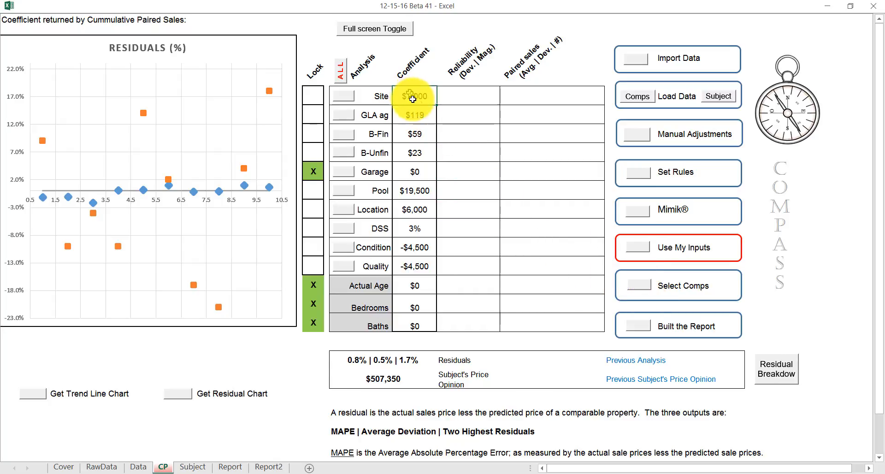
pyautogui.click(640, 250)
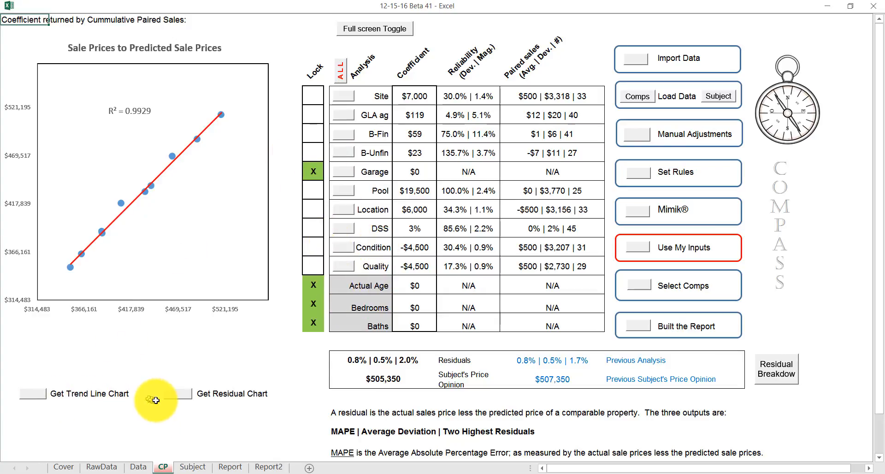
# Run the Site variable's analysis to update its coefficient, and dismiss the version notice opened from the compass logo
pyautogui.click(343, 97)
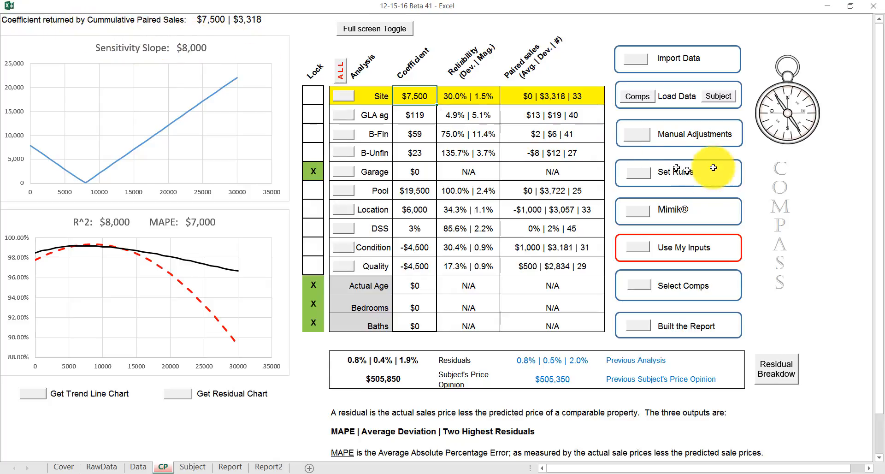
pyautogui.click(784, 126)
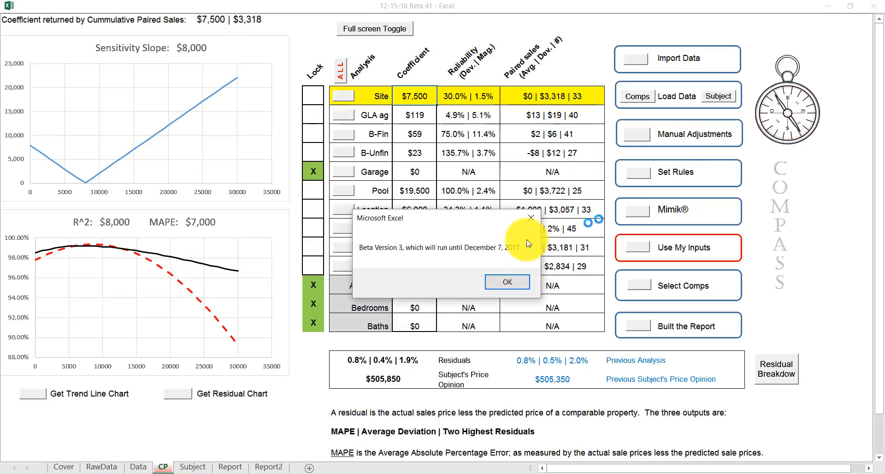
pyautogui.click(521, 288)
pyautogui.click(518, 285)
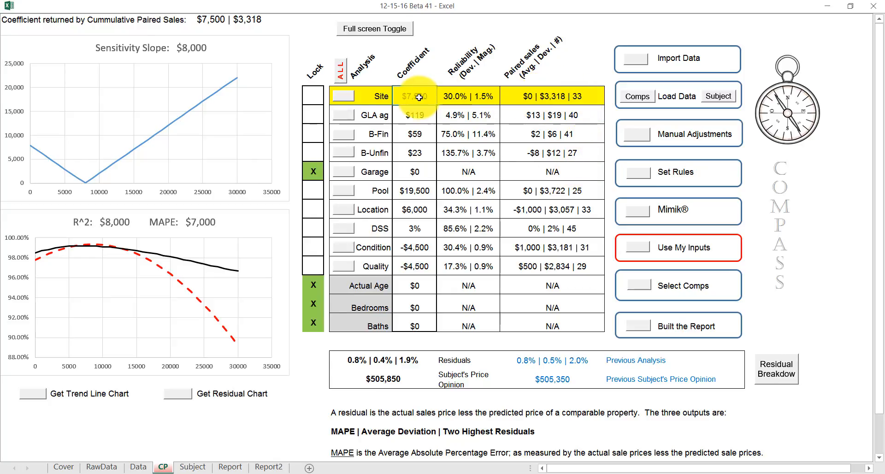
# Compare the Site coefficient with its paired sales figures, cumulative paired sales result and sensitivity slope chart
pyautogui.click(566, 102)
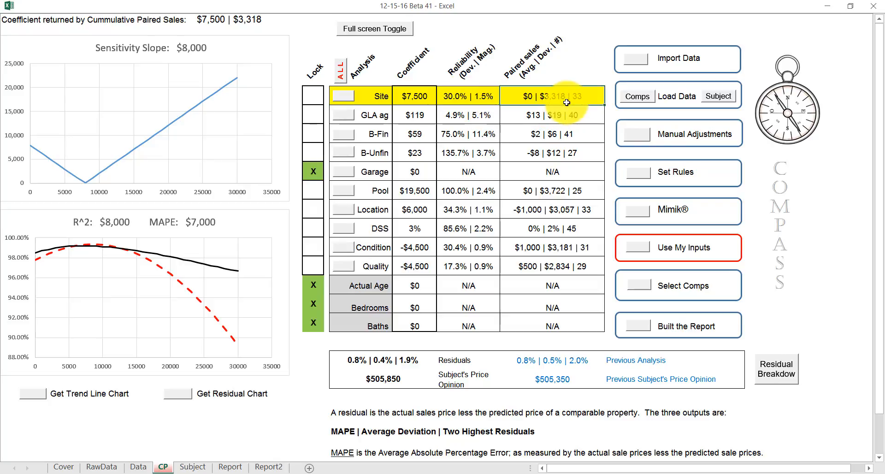
pyautogui.click(412, 95)
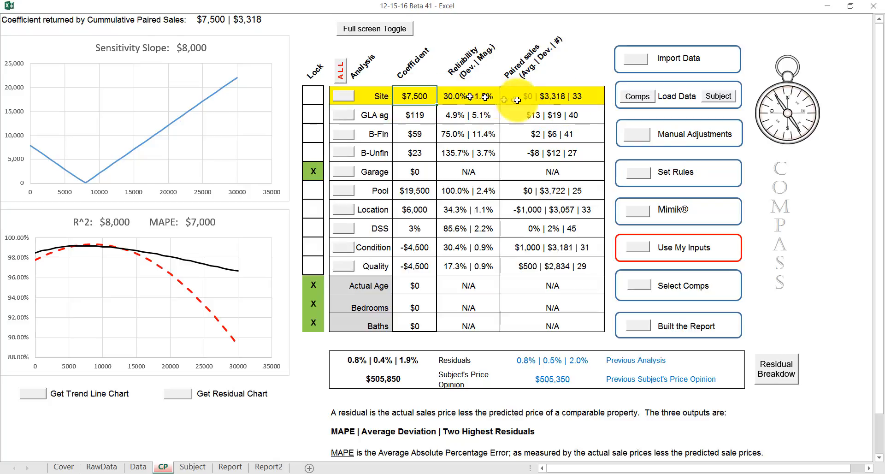
pyautogui.click(535, 98)
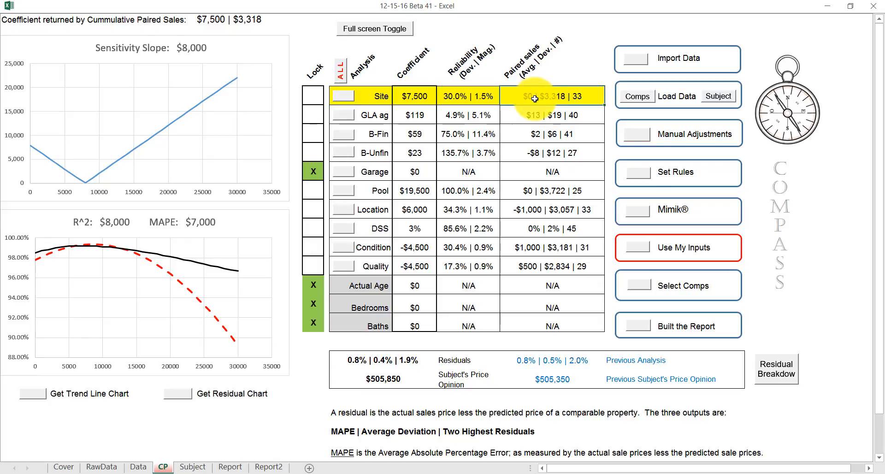
pyautogui.click(217, 18)
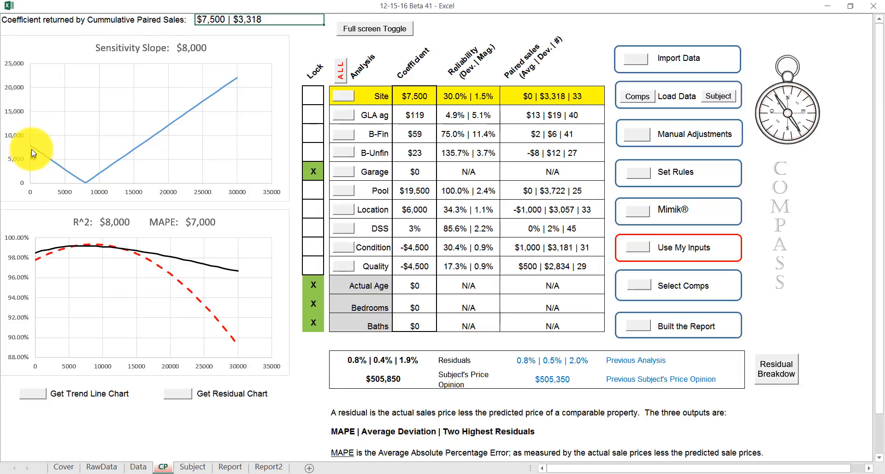
pyautogui.moveTo(30, 146)
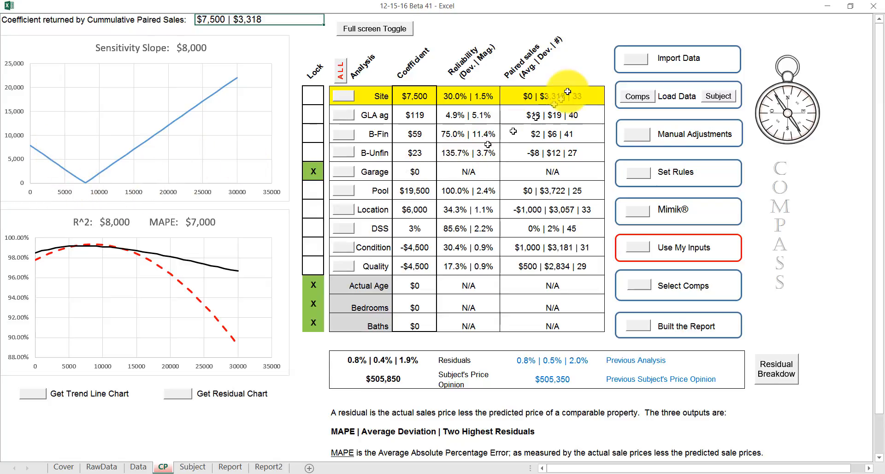
# Check the Site rate range on the rules sheet, close it and examine the Site sensitivity, R² and MAPE curves
pyautogui.click(640, 174)
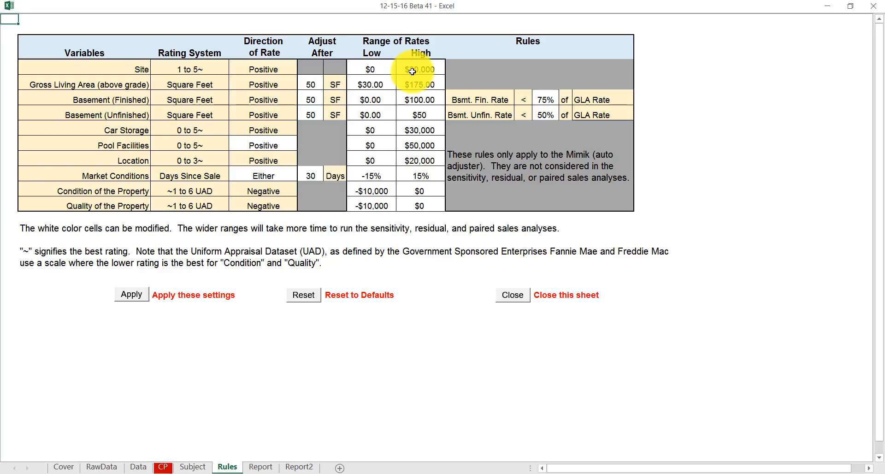
pyautogui.click(520, 300)
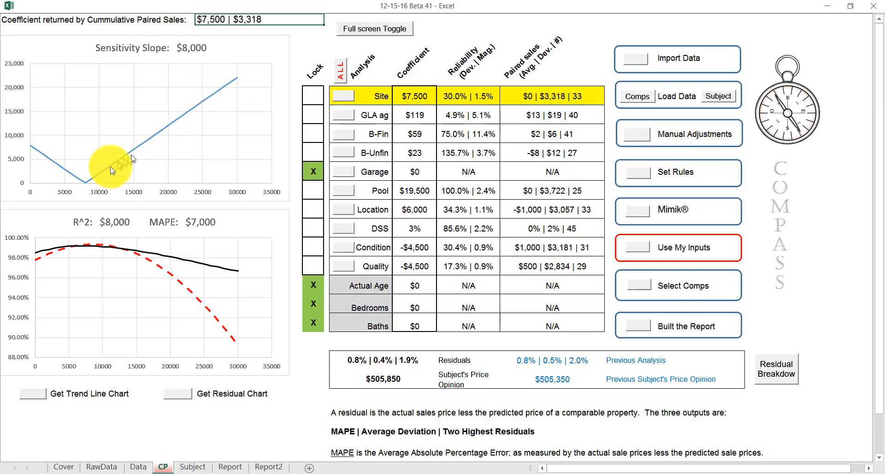
pyautogui.moveTo(85, 188)
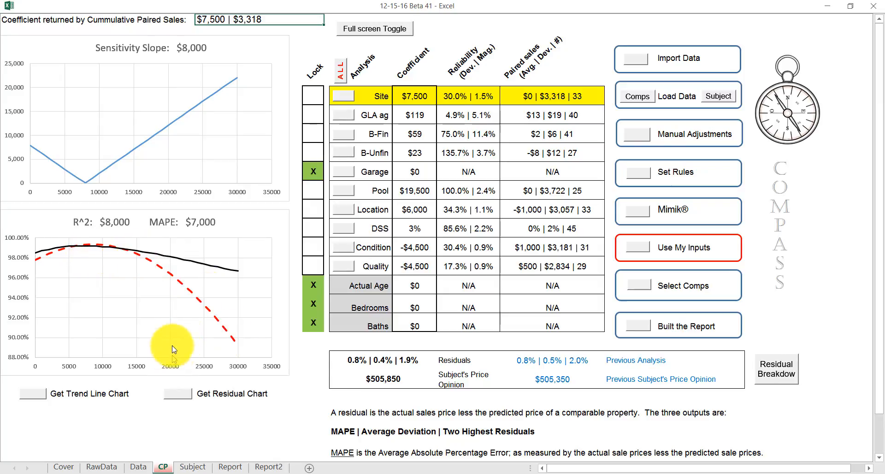
pyautogui.moveTo(170, 273)
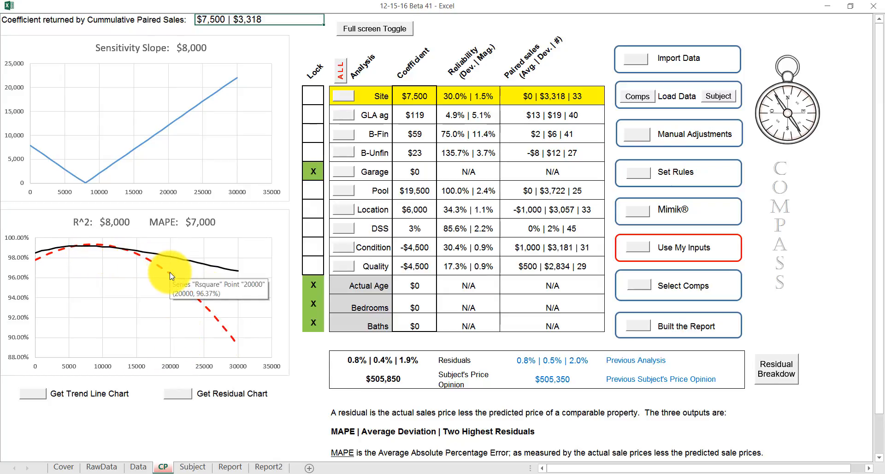
pyautogui.moveTo(170, 259)
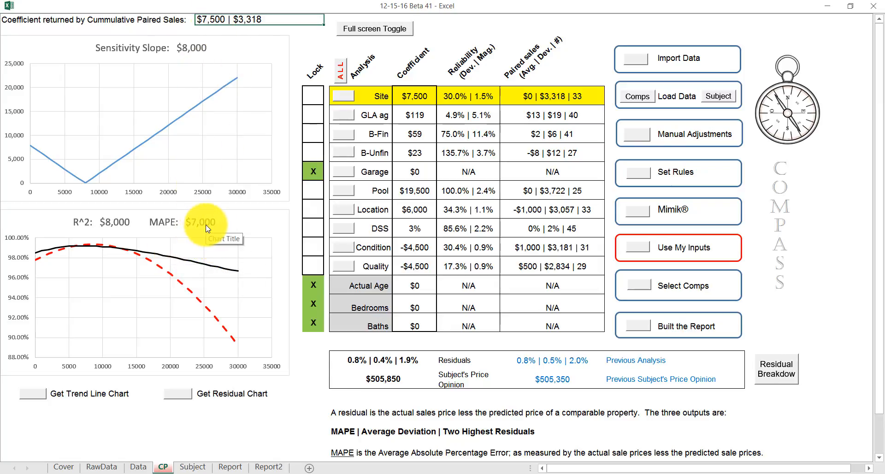
pyautogui.click(415, 96)
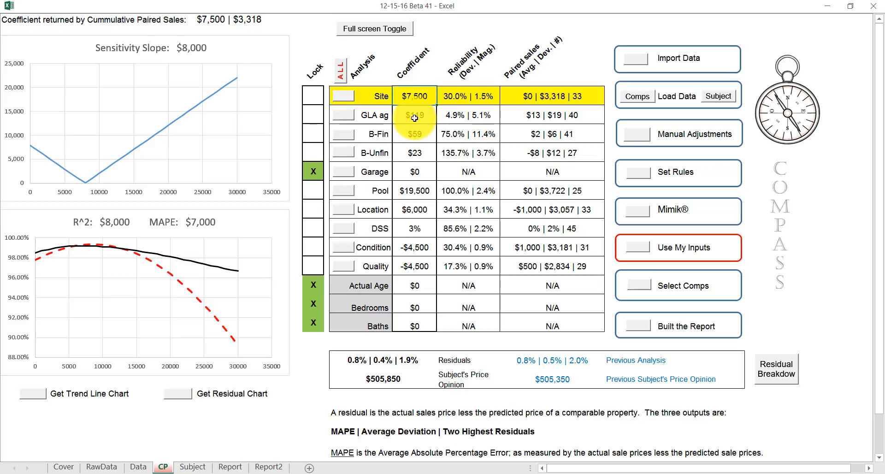
# Run the GLA ag variable's analysis to update its coefficient, and toggle the Garage lock off and back on
pyautogui.click(342, 117)
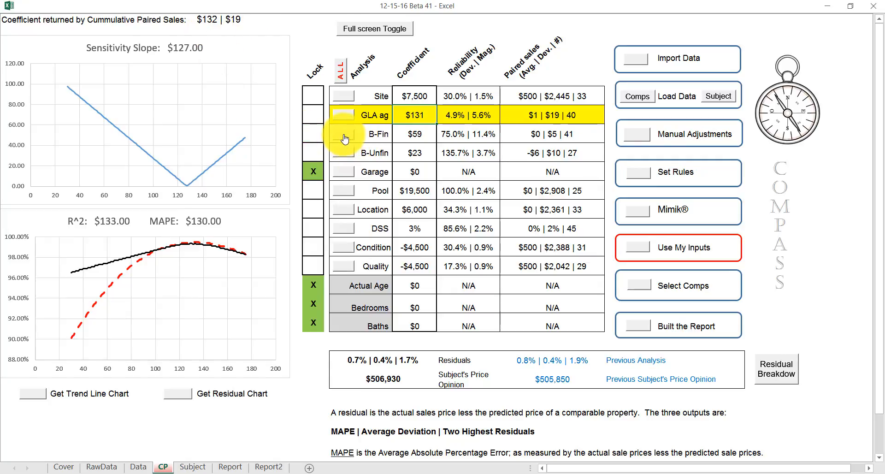
pyautogui.click(313, 173)
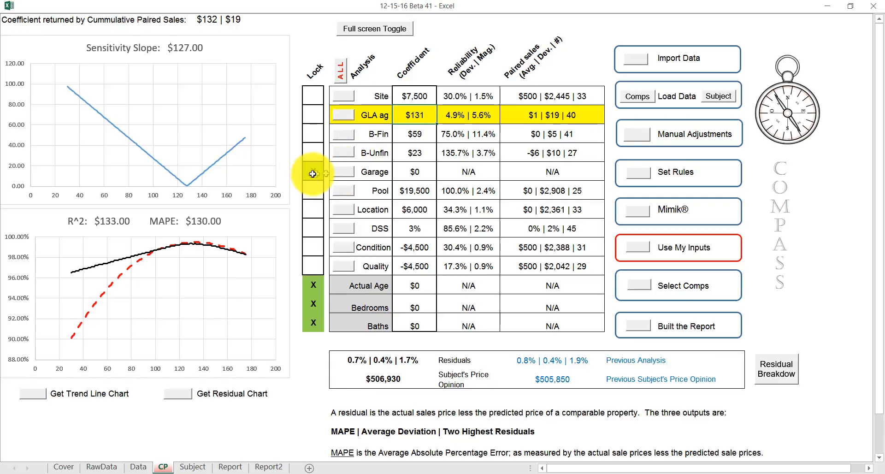
pyautogui.click(313, 174)
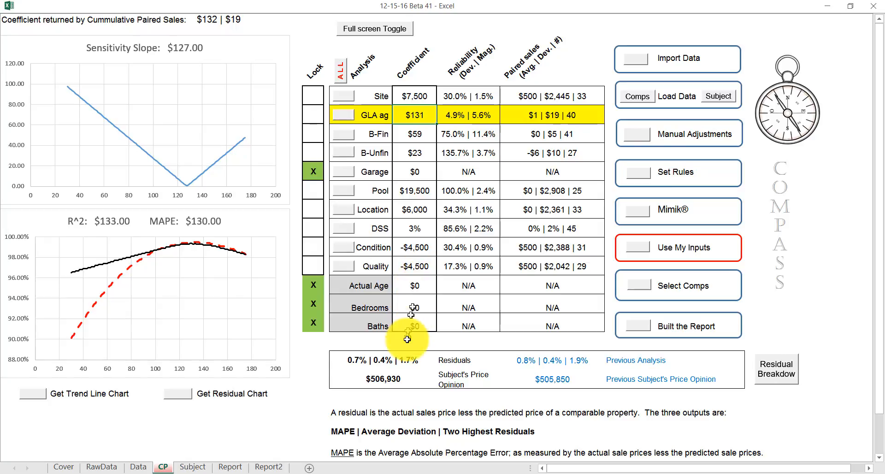
# Display the trend line chart comparing sale prices to predicted sale prices
pyautogui.click(320, 396)
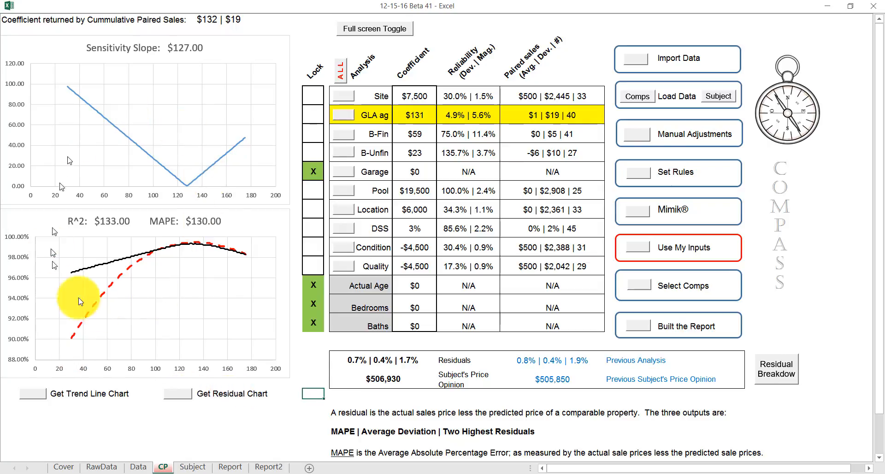
pyautogui.click(40, 394)
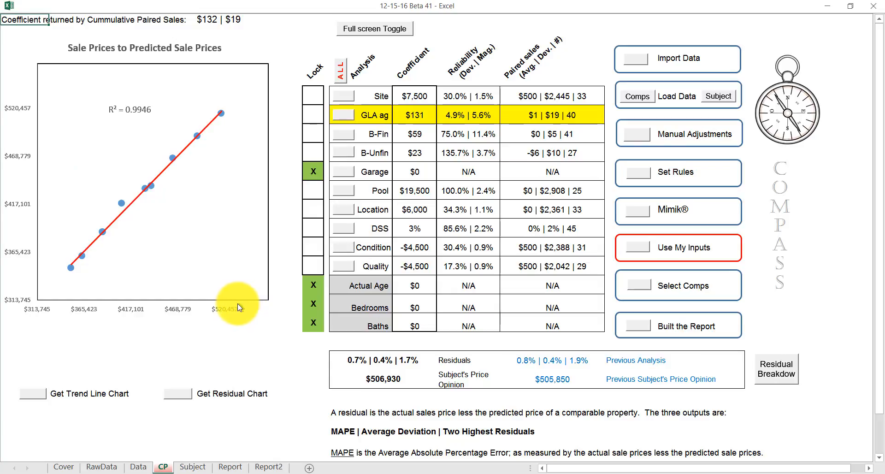
# Display the residual chart and check its points, then rerun the GLA ag variable's analysis
pyautogui.click(182, 397)
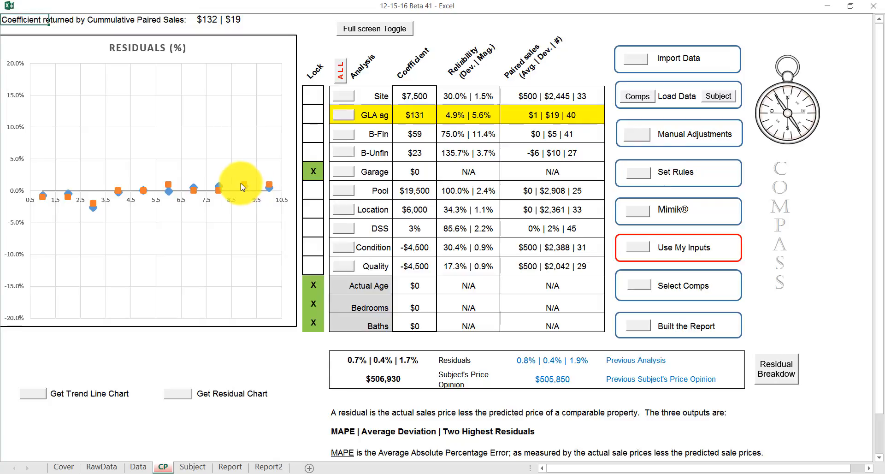
pyautogui.moveTo(244, 185)
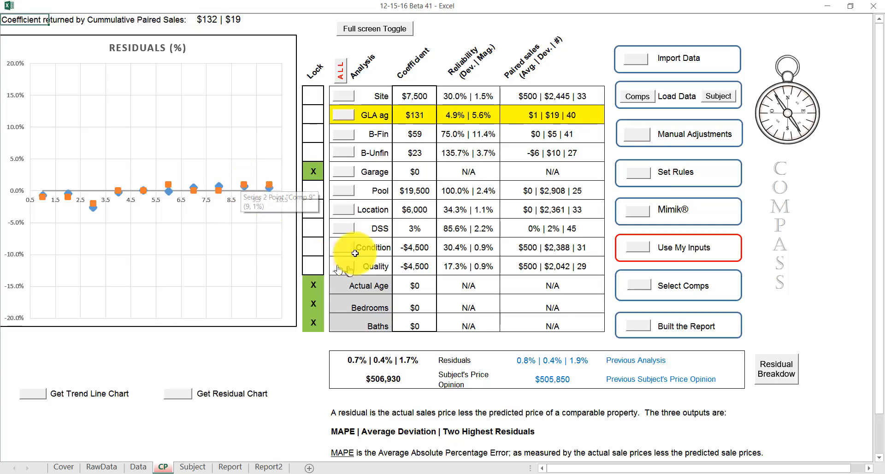
pyautogui.click(406, 110)
pyautogui.write('5')
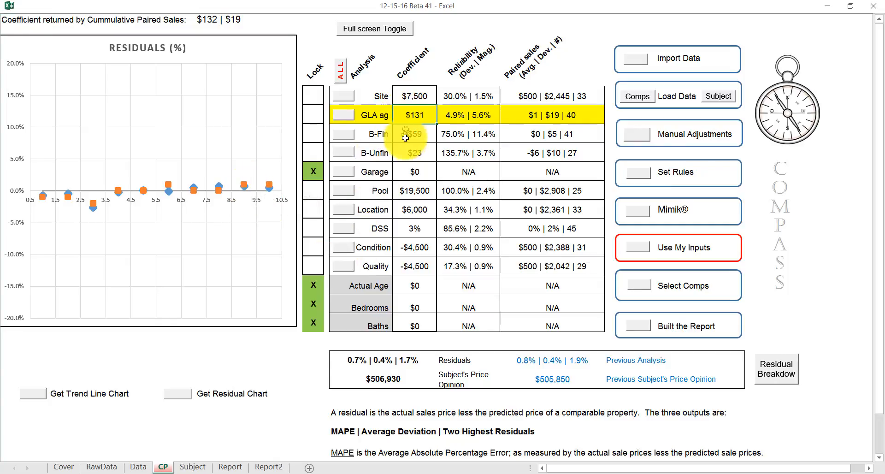
pyautogui.click(410, 172)
pyautogui.click(338, 119)
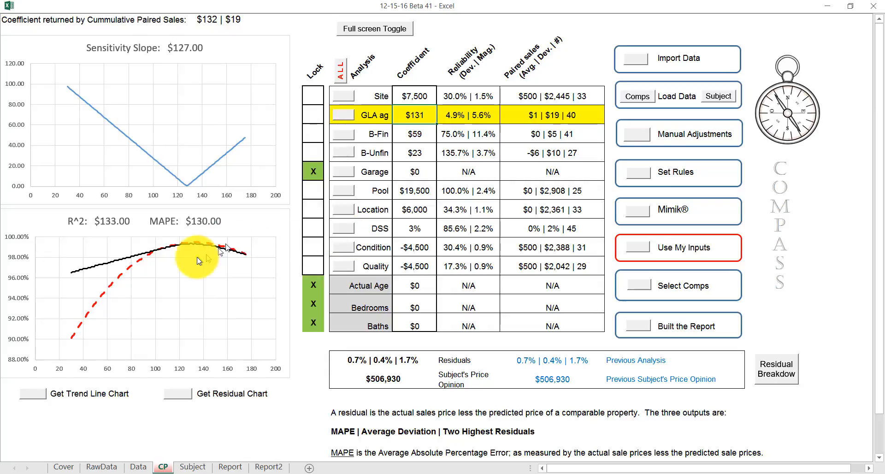
# Set the GLA ag coefficient to $5, recalculate with the manual inputs and display the resulting residual chart
pyautogui.click(176, 395)
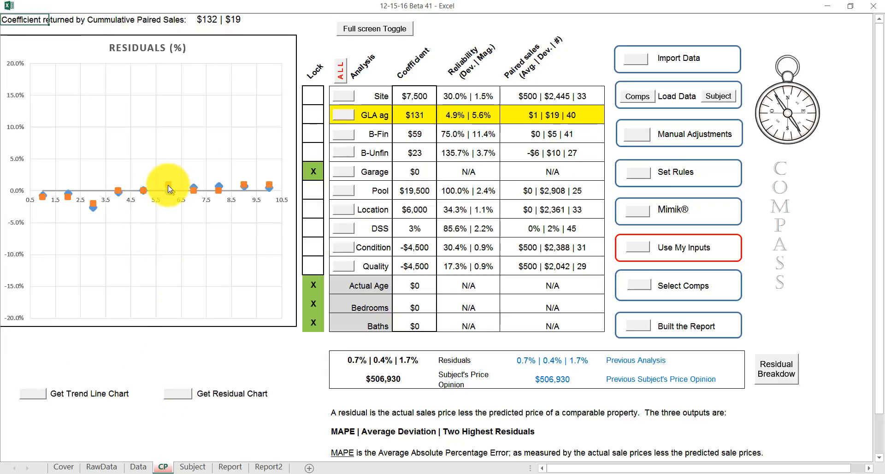
pyautogui.moveTo(168, 192)
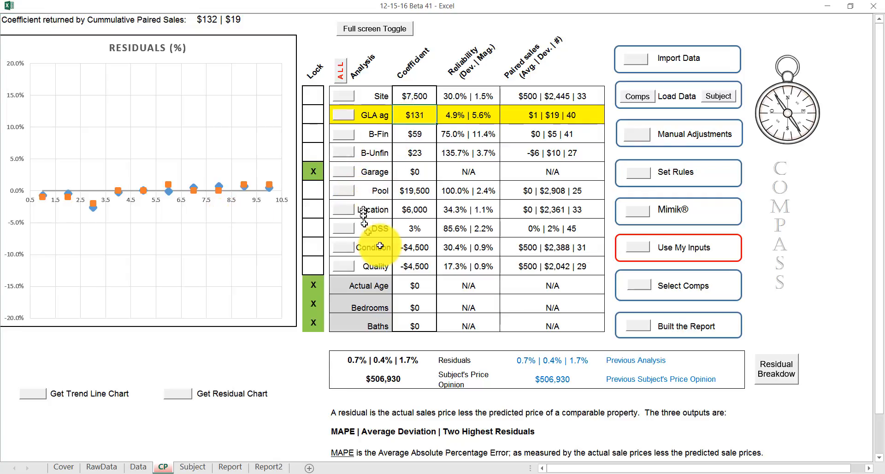
pyautogui.click(405, 209)
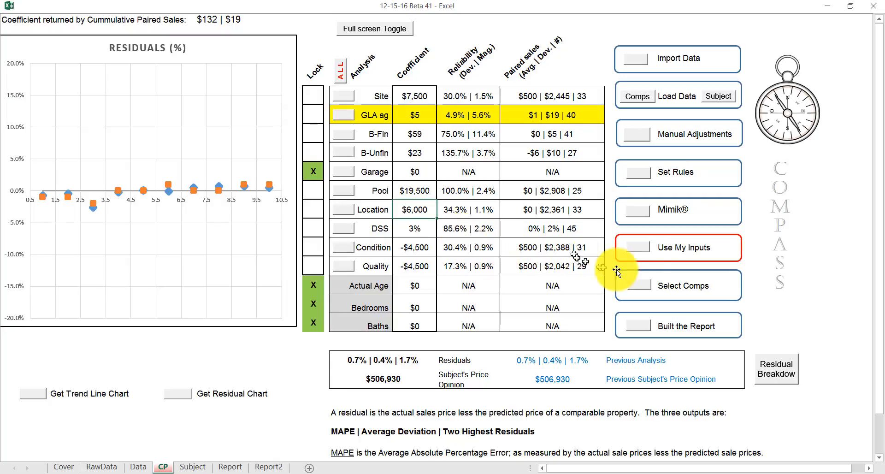
pyautogui.click(644, 252)
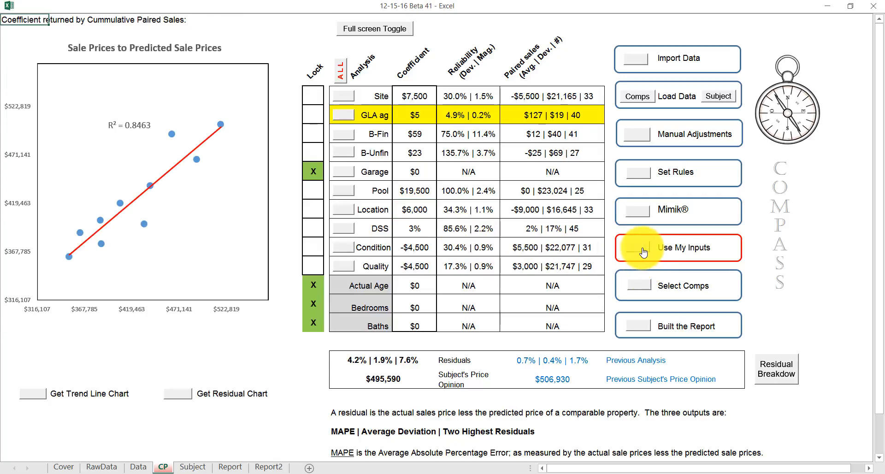
pyautogui.click(179, 395)
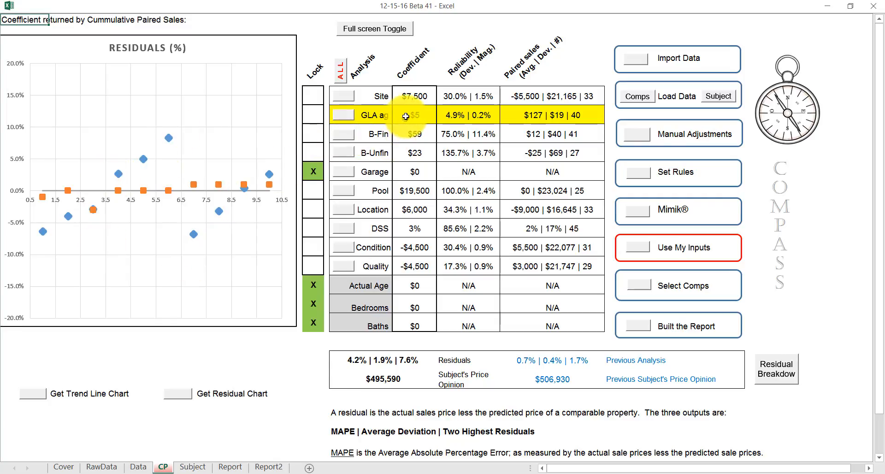
# Rerun the GLA ag analysis to replace the manually entered coefficient with the calculated one
pyautogui.click(342, 117)
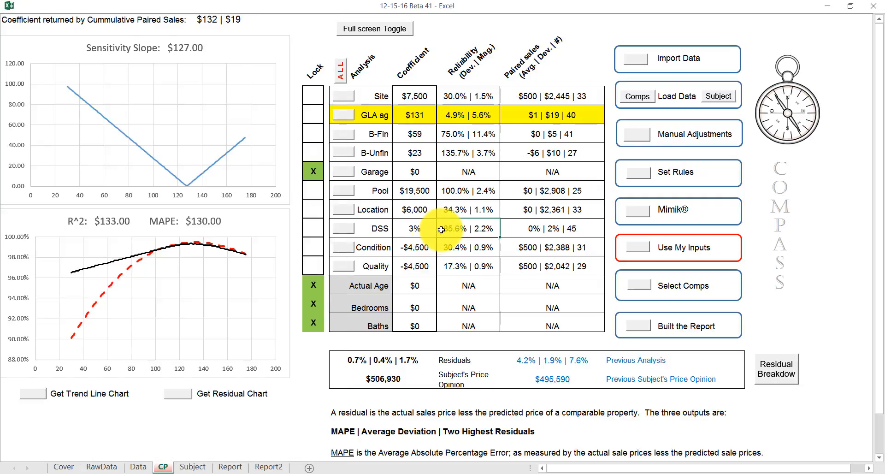
pyautogui.click(770, 424)
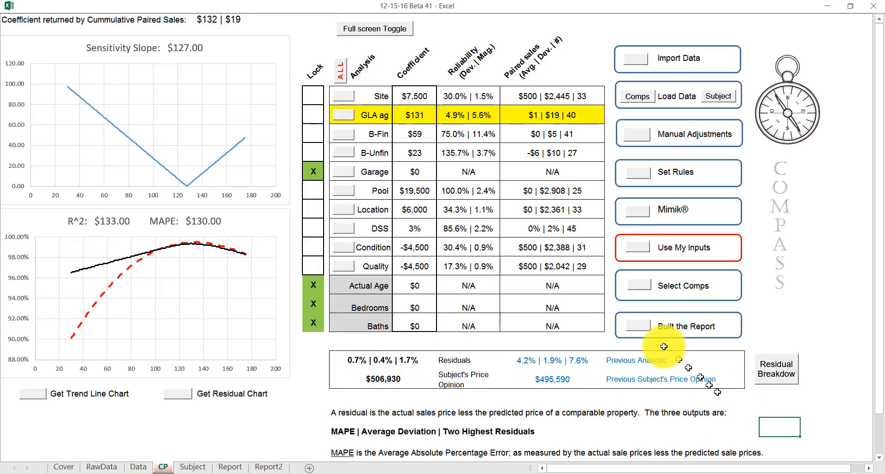
# Open the comparable selection sheet and examine the importance weights for Location, Time, Gross Adj., Residual and Subtotal1
pyautogui.click(637, 286)
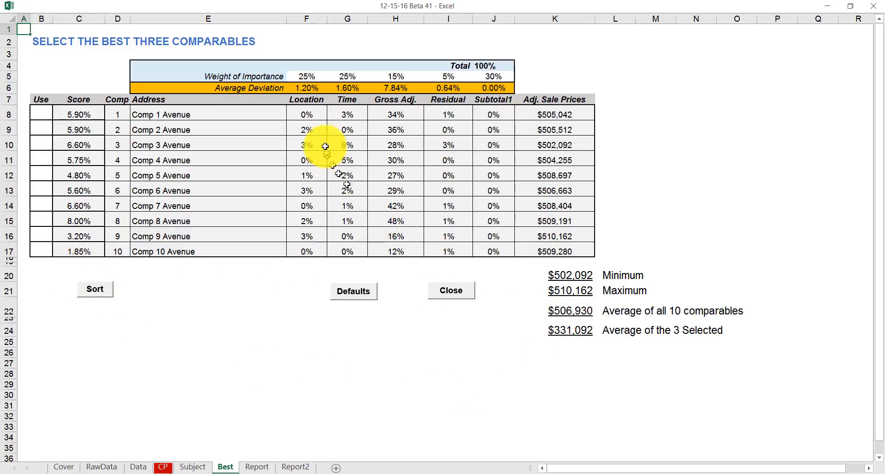
pyautogui.click(302, 75)
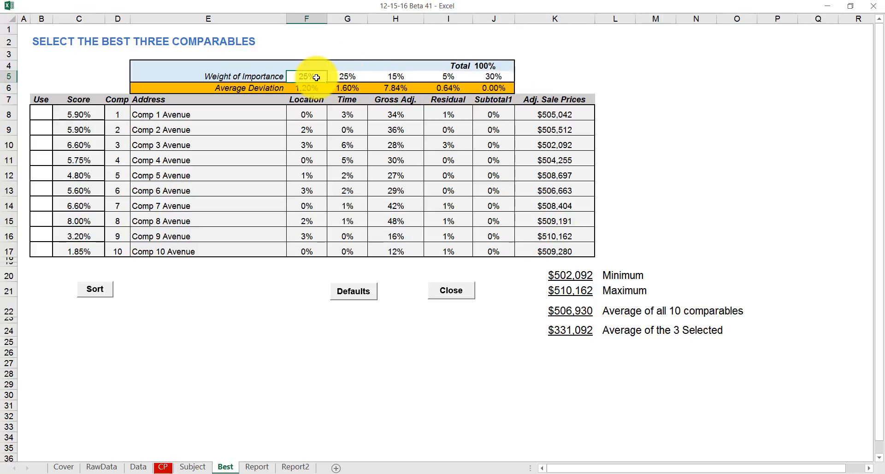
pyautogui.click(316, 100)
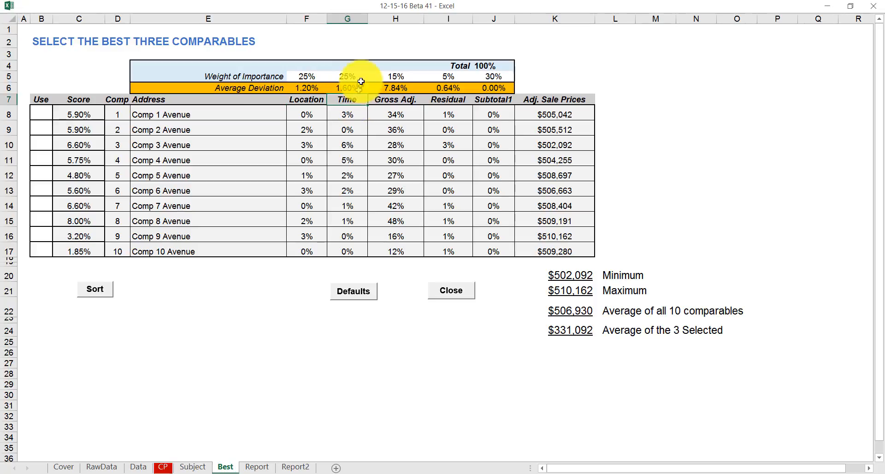
pyautogui.click(387, 75)
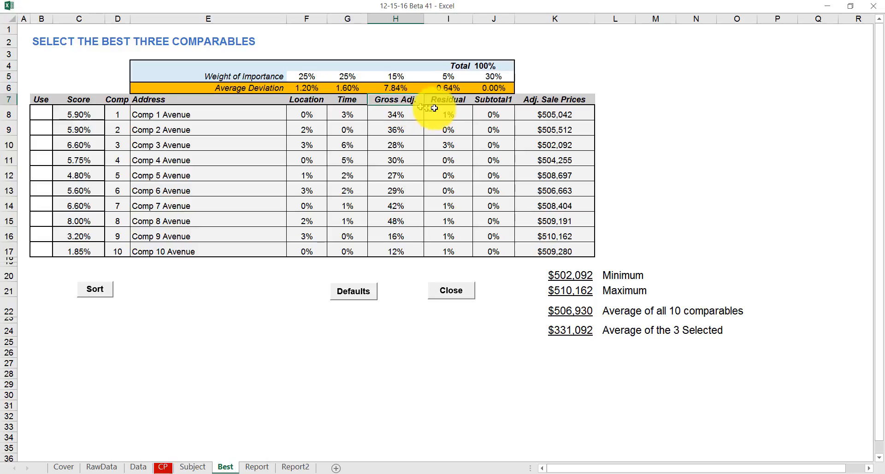
pyautogui.click(447, 100)
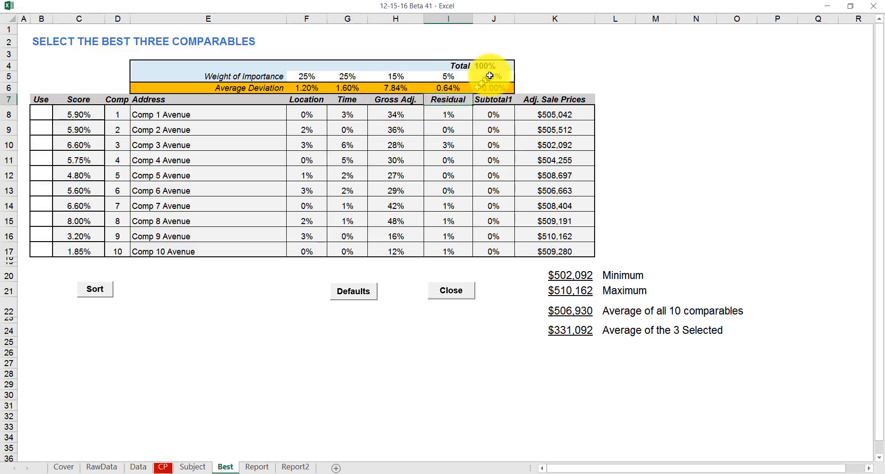
pyautogui.click(489, 103)
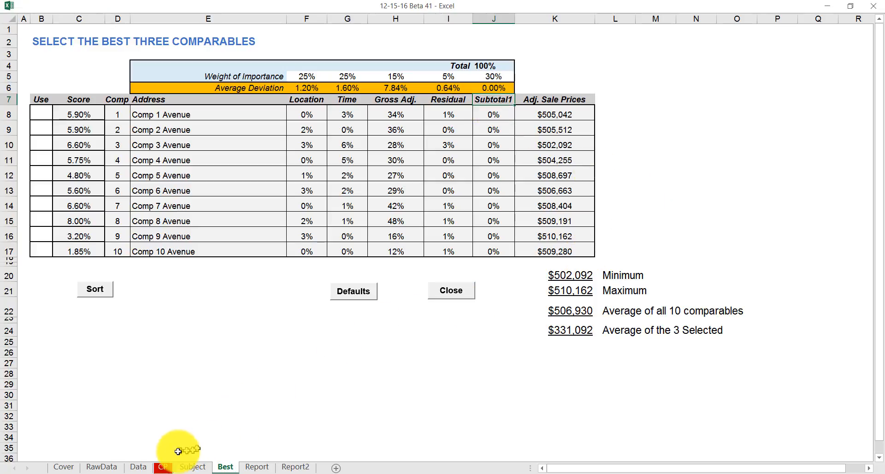
# Open the manual adjustments sheet from the CP sheet, review the Subtotal 1 features such as Concessions, and close it
pyautogui.click(164, 467)
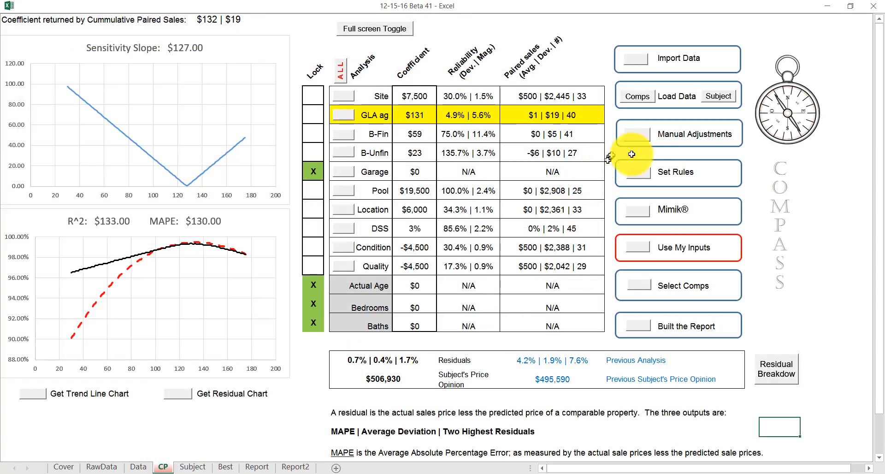
pyautogui.click(641, 126)
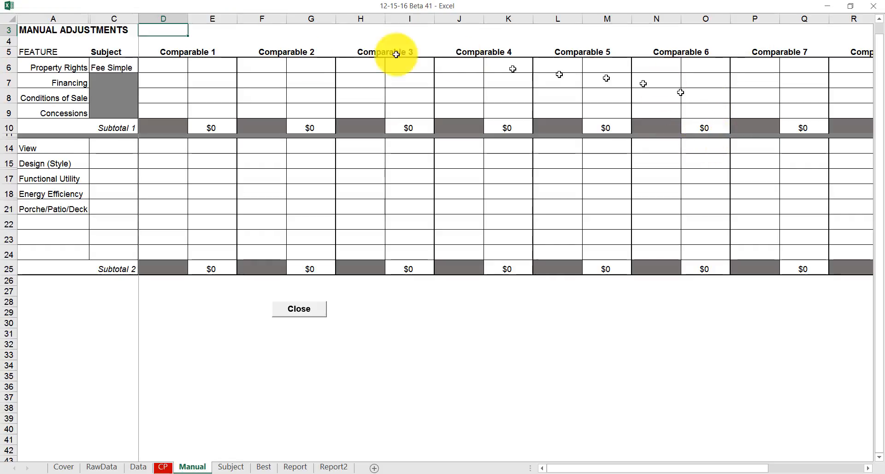
pyautogui.click(63, 112)
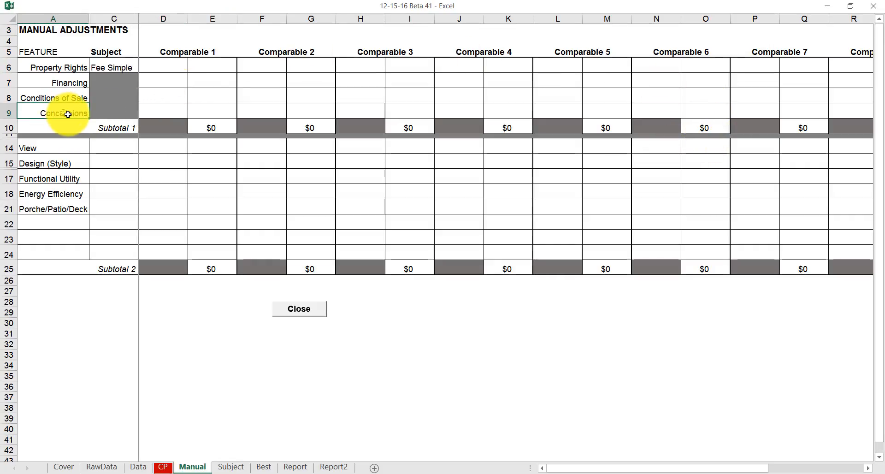
pyautogui.click(227, 99)
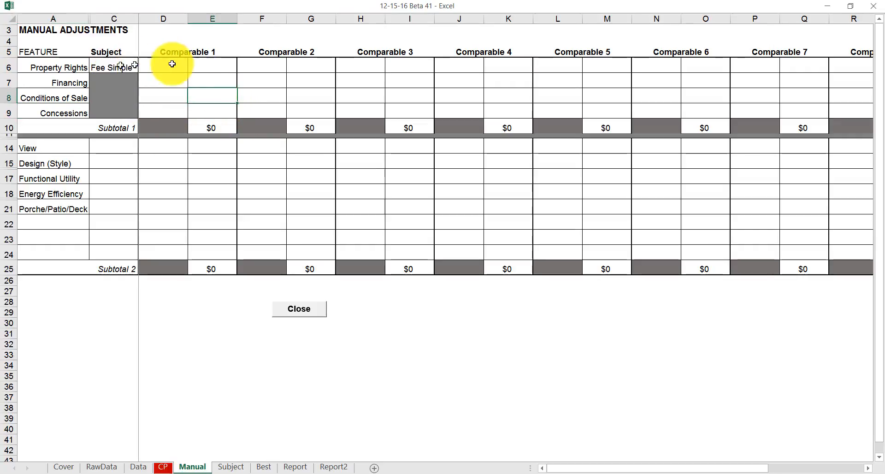
pyautogui.press('Up')
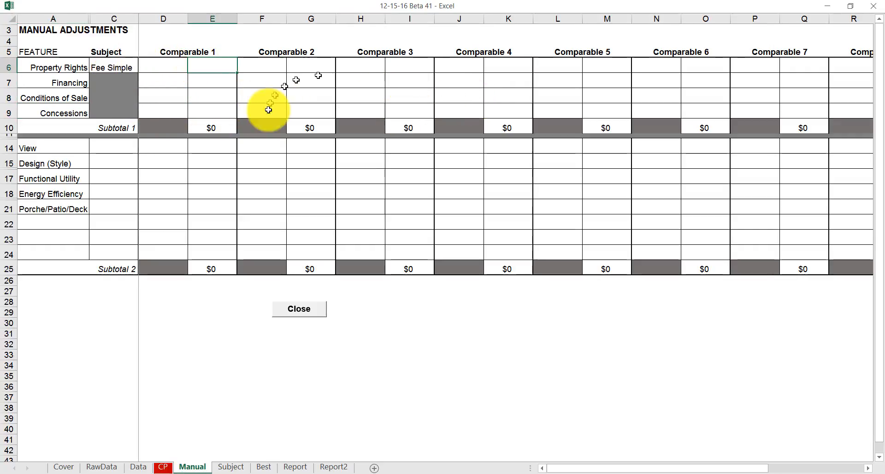
pyautogui.click(302, 310)
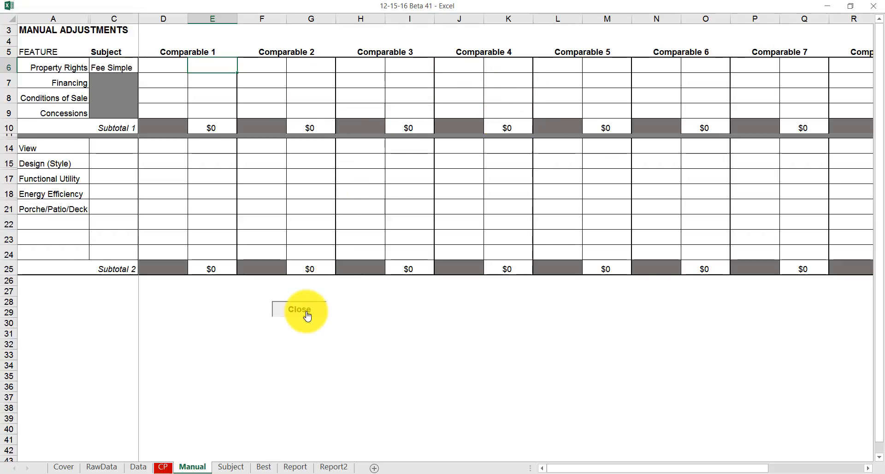
# Reopen the comparable selection sheet and sort the comparables by score to mark the best three
pyautogui.click(646, 289)
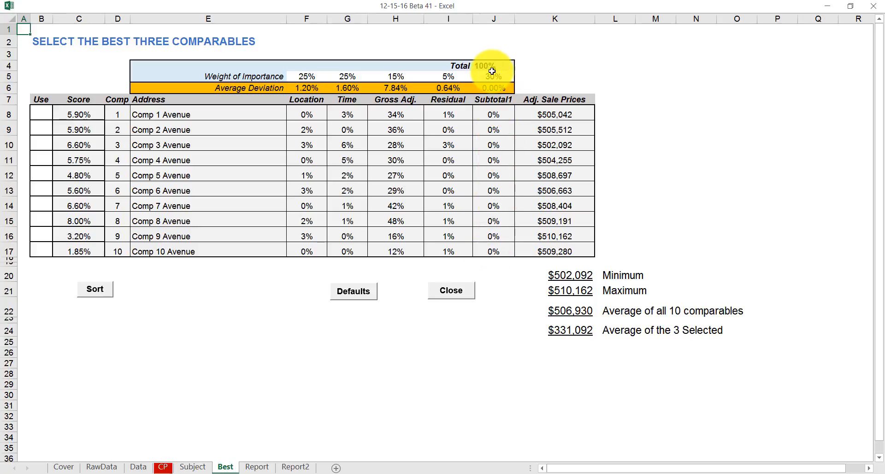
pyautogui.click(218, 306)
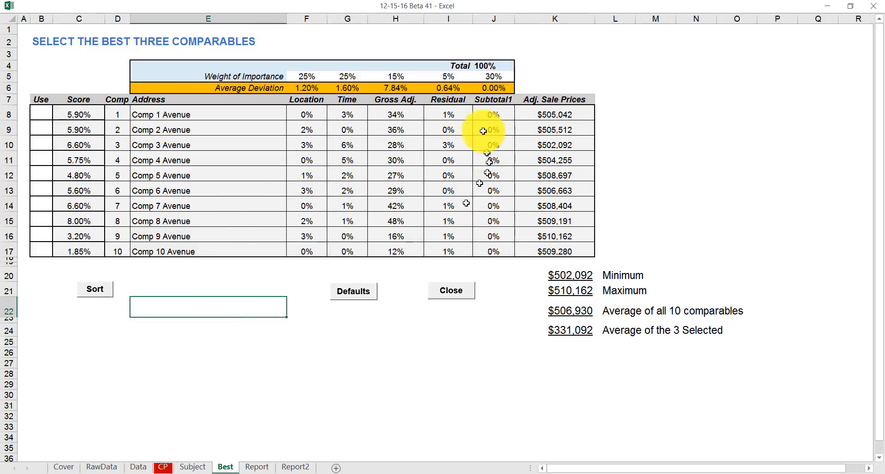
pyautogui.click(318, 352)
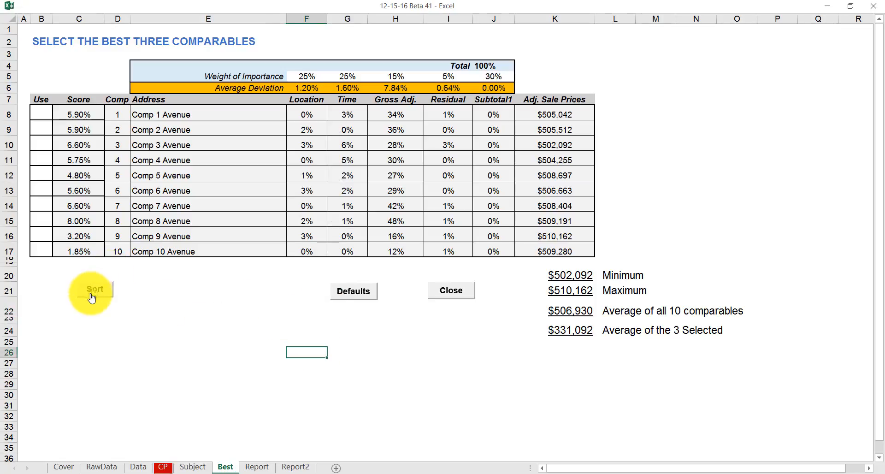
pyautogui.click(93, 295)
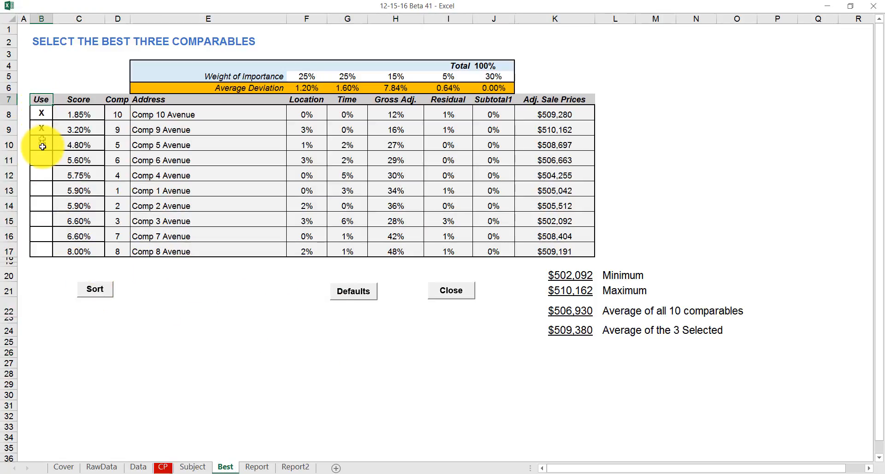
pyautogui.click(230, 348)
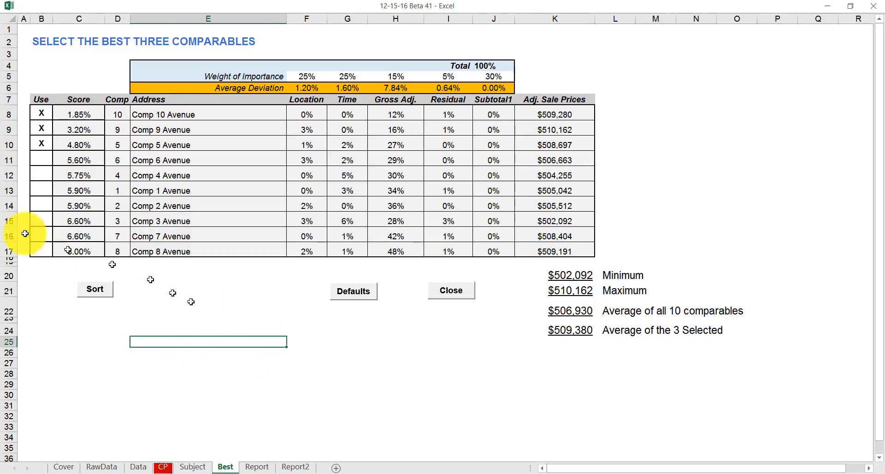
# Mark Comp 7 Avenue as an additional comparable for use and remove its mark again
pyautogui.click(41, 236)
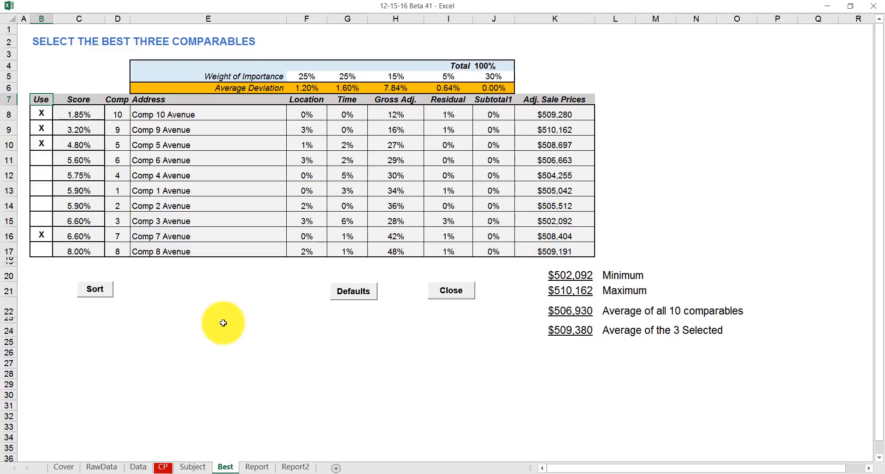
pyautogui.click(223, 322)
pyautogui.click(43, 236)
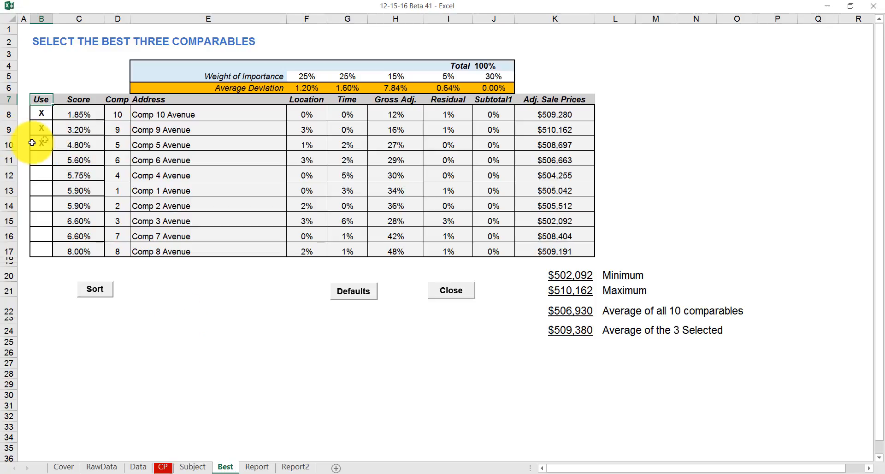
# Replace Comp 5 with Comp 1 in the selection, toggling the use marks of Comp 7 and Comp 8 on and off
pyautogui.click(41, 188)
pyautogui.click(44, 235)
pyautogui.click(44, 249)
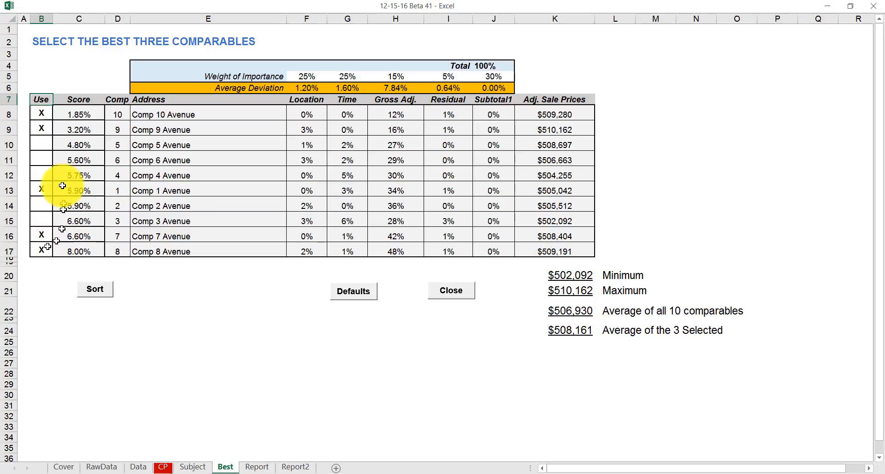
pyautogui.click(45, 234)
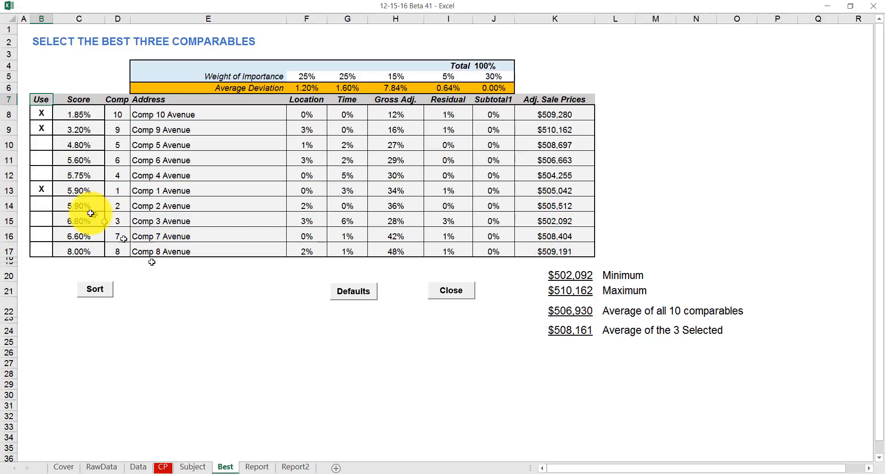
# Replace Comp 1 with Comp 4 as the third selected comparable and close the selection sheet
pyautogui.click(40, 189)
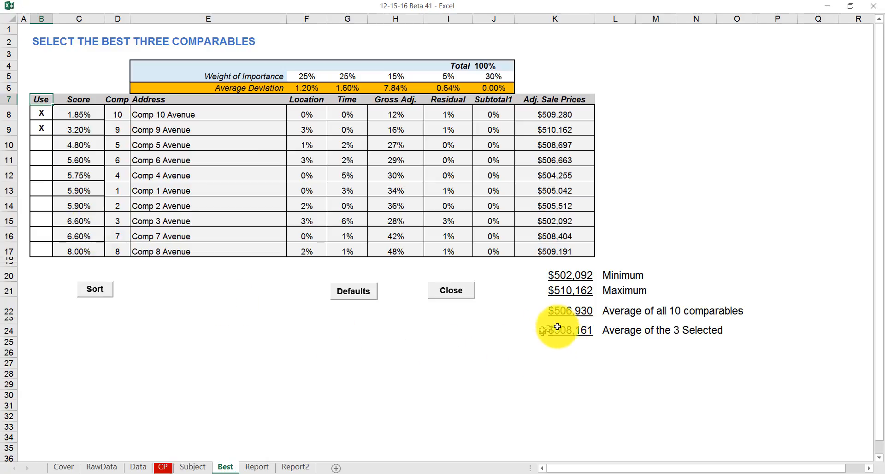
pyautogui.click(40, 175)
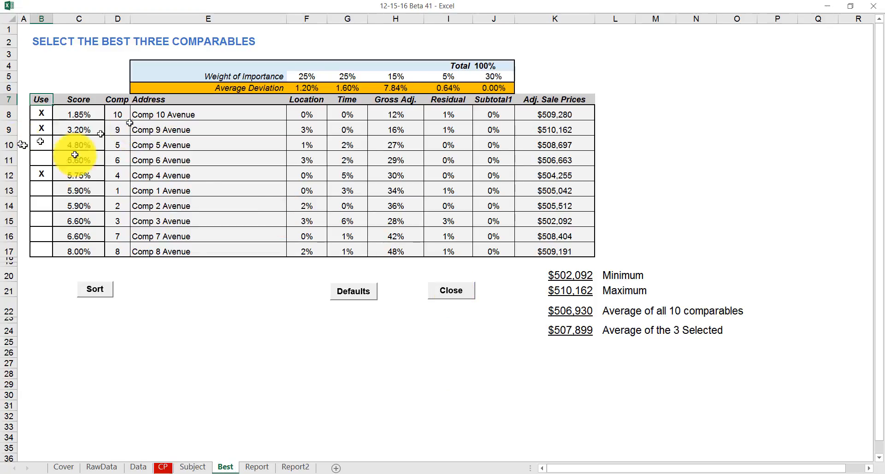
pyautogui.click(454, 292)
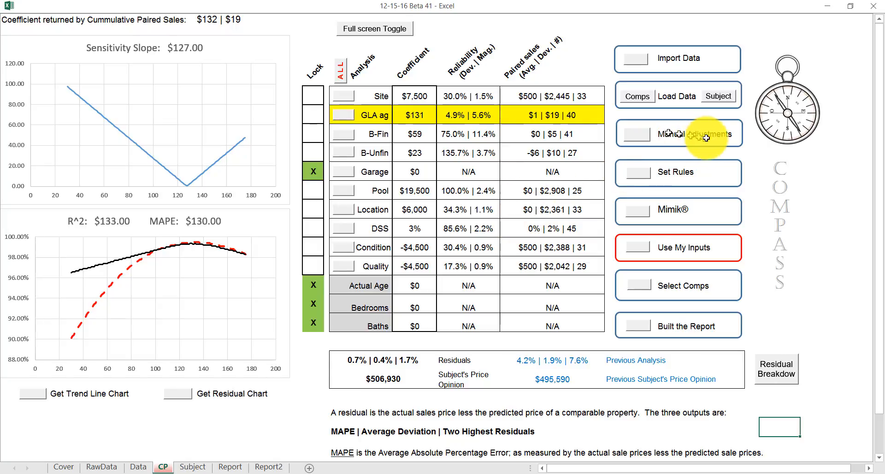
# Build the appraisal report, acknowledging each notice about an analysis that has not been run
pyautogui.click(638, 326)
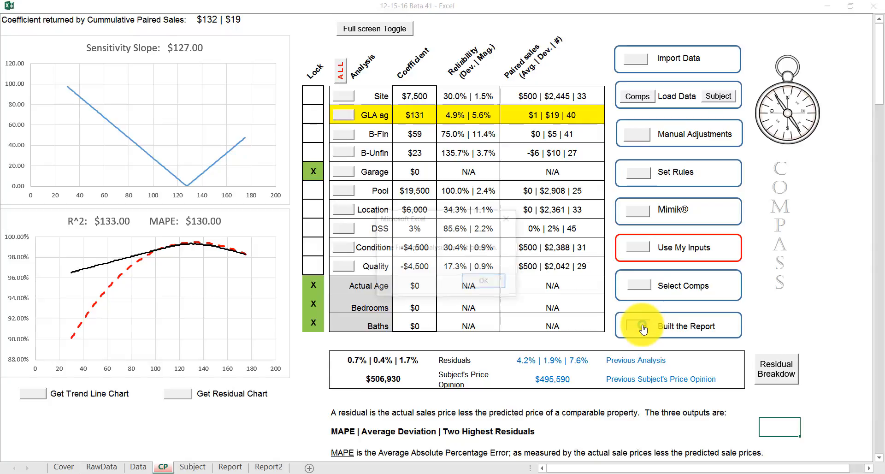
pyautogui.click(485, 282)
pyautogui.click(485, 282)
pyautogui.click(486, 282)
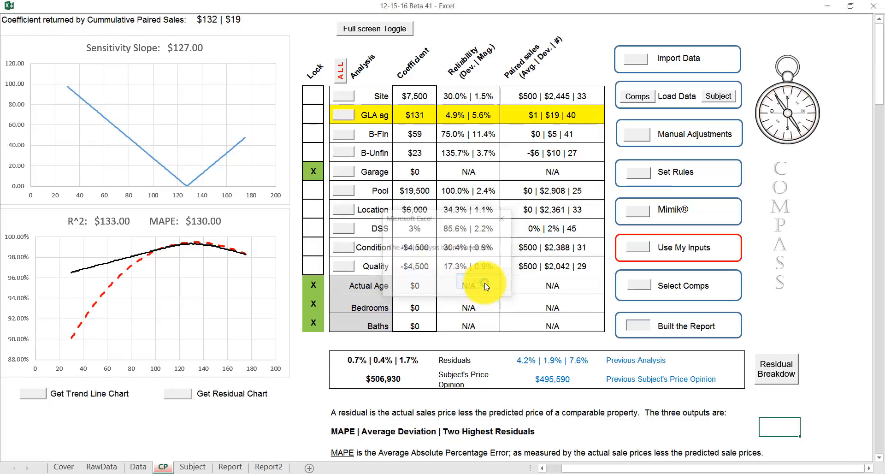
pyautogui.click(486, 283)
pyautogui.click(485, 284)
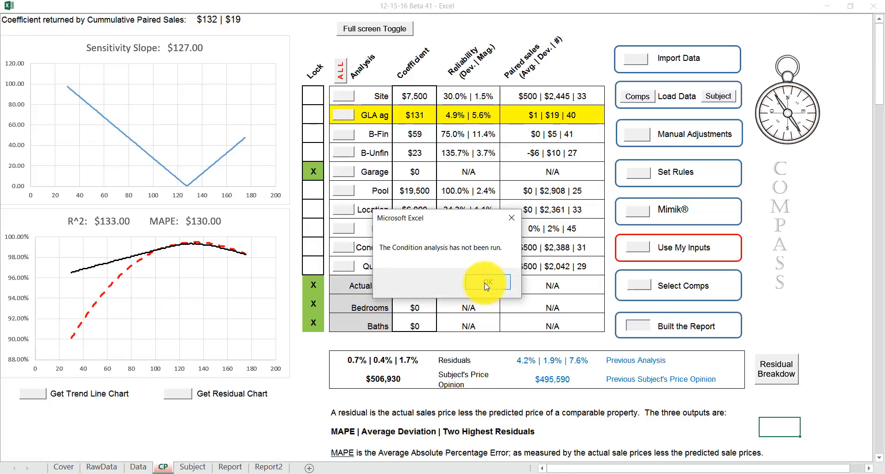
pyautogui.click(485, 283)
pyautogui.click(485, 283)
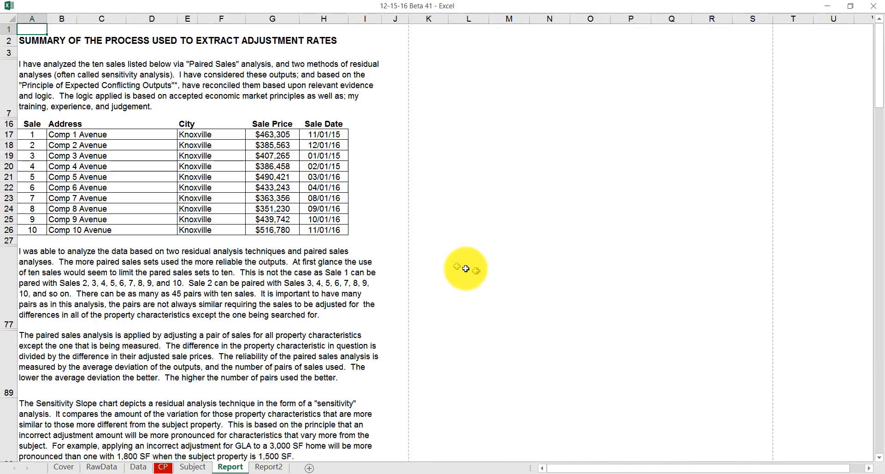
# Return to the CP sheet and run the analyses for all property characteristics at once, acknowledging the start and completion messages
pyautogui.click(165, 467)
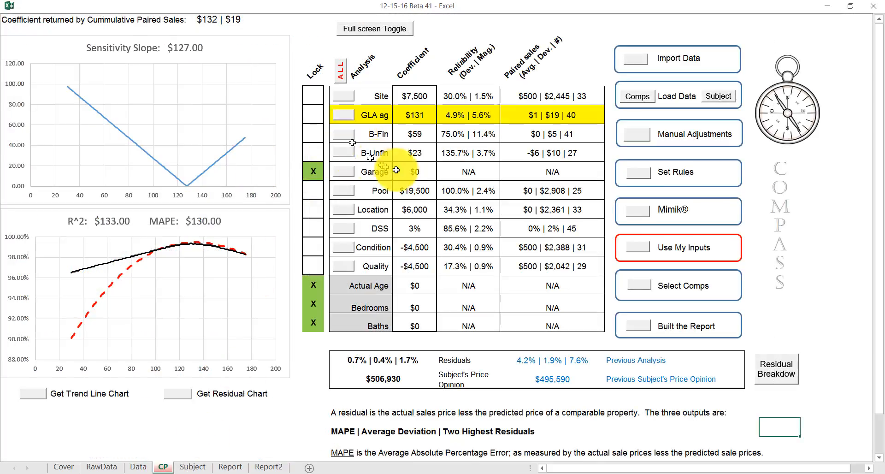
pyautogui.click(423, 97)
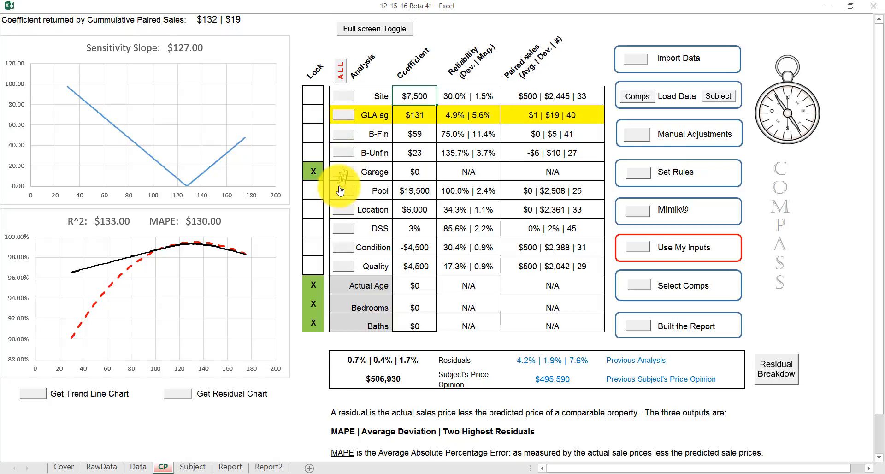
pyautogui.click(341, 75)
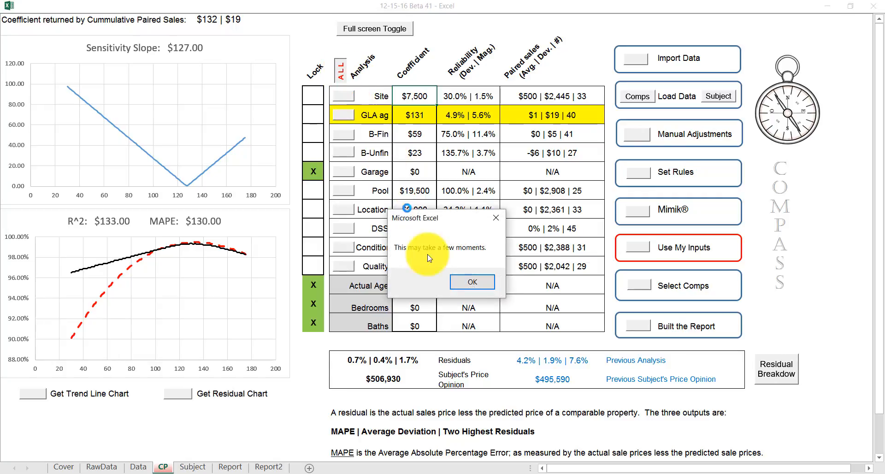
pyautogui.click(463, 284)
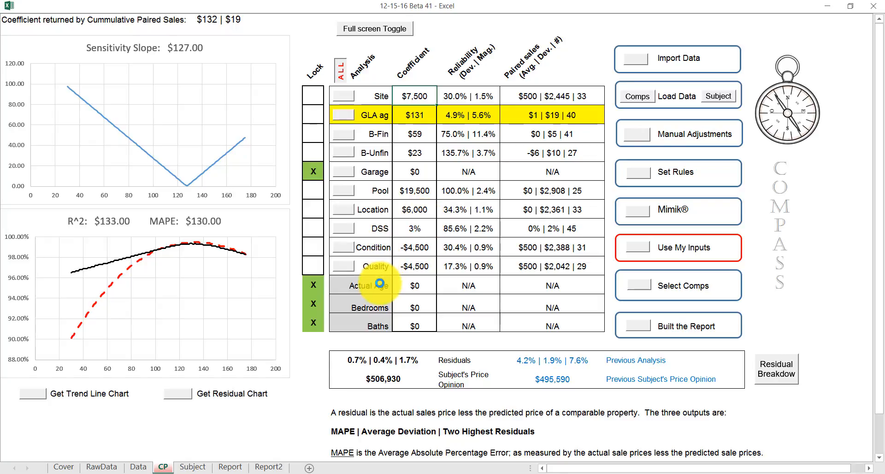
pyautogui.click(347, 330)
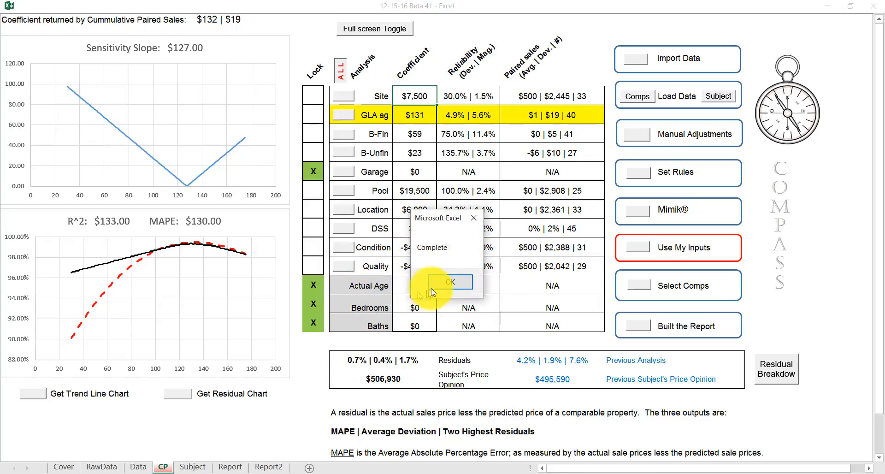
pyautogui.click(445, 282)
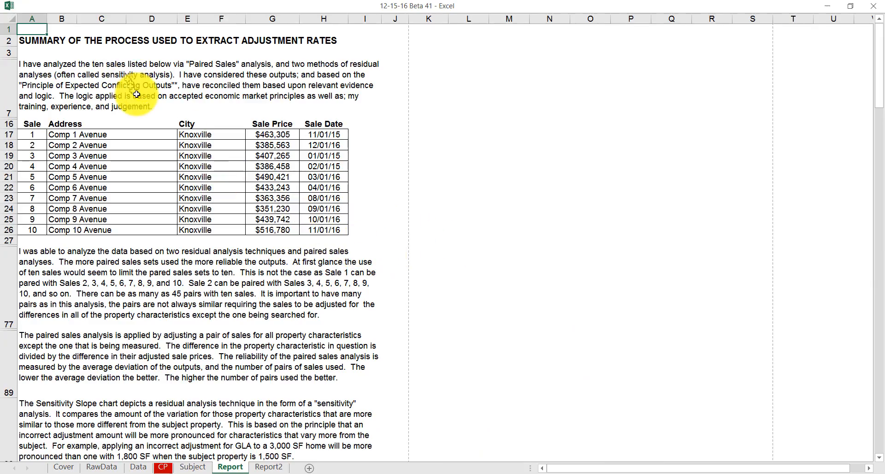
# Review the report's coefficient conclusions table, the sale price to predicted price chart and the first characteristic charts
pyautogui.scroll(-8, 132, 93)
pyautogui.scroll(1, 136, 109)
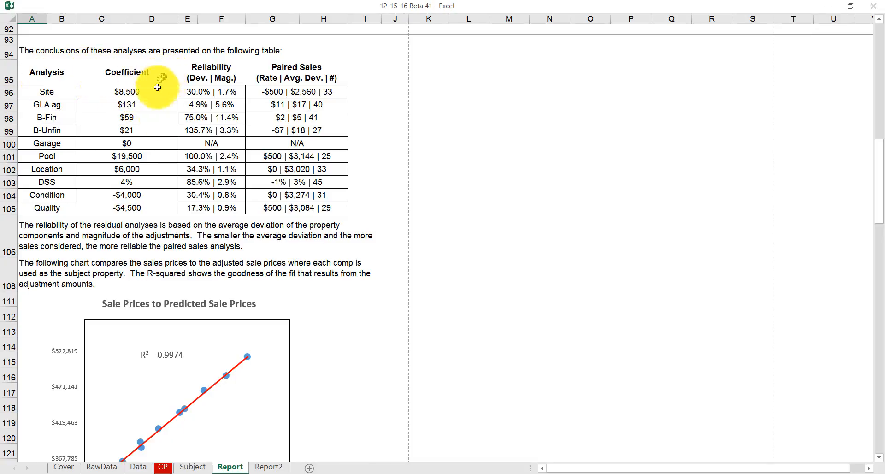
pyautogui.scroll(-6, 157, 87)
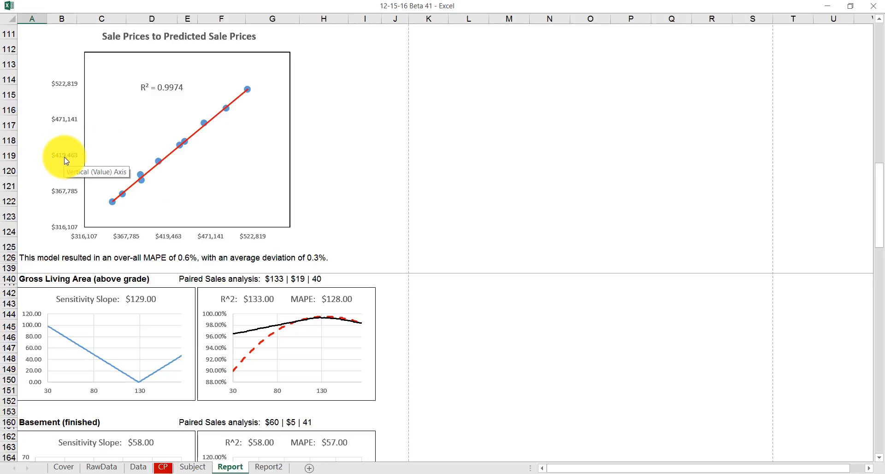
pyautogui.scroll(-2, 228, 217)
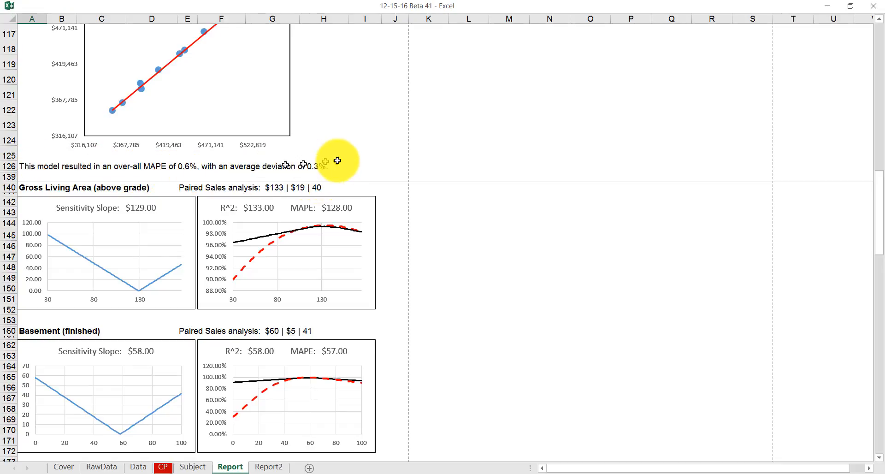
pyautogui.scroll(-2, 340, 164)
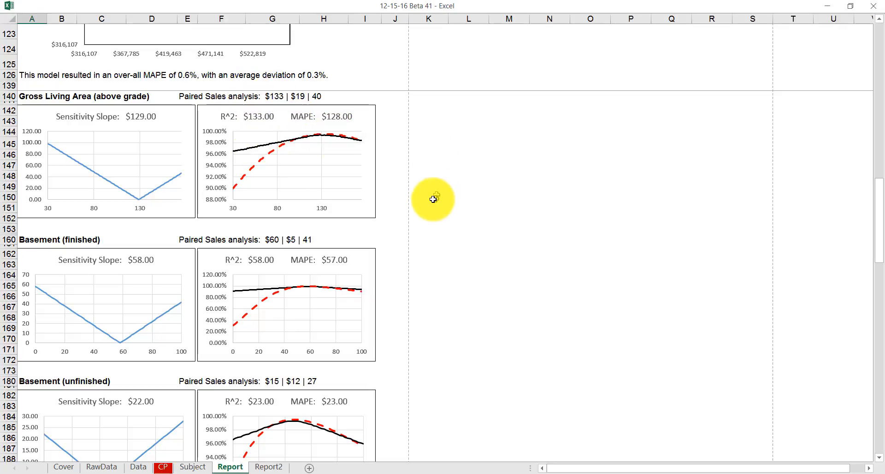
# Recheck the report's conclusions table, then examine the sensitivity and residual charts of each characteristic through to Site
pyautogui.scroll(10, 443, 213)
pyautogui.scroll(-6, 445, 220)
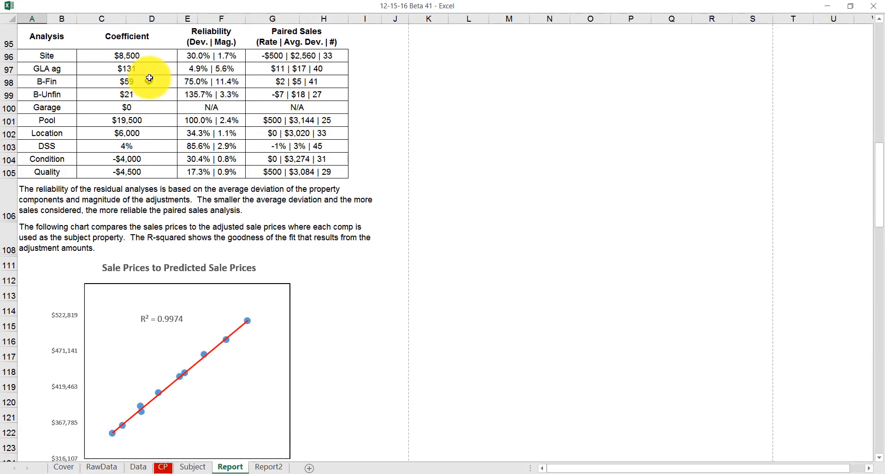
pyautogui.scroll(-10, 450, 228)
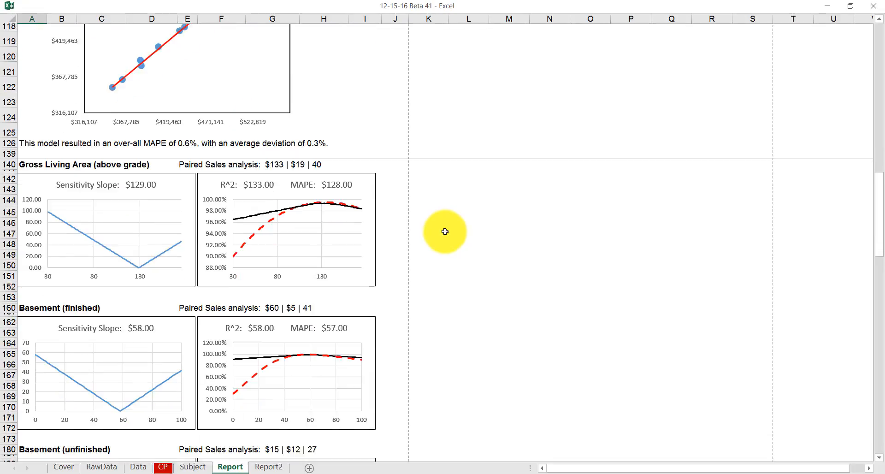
pyautogui.scroll(-9, 368, 238)
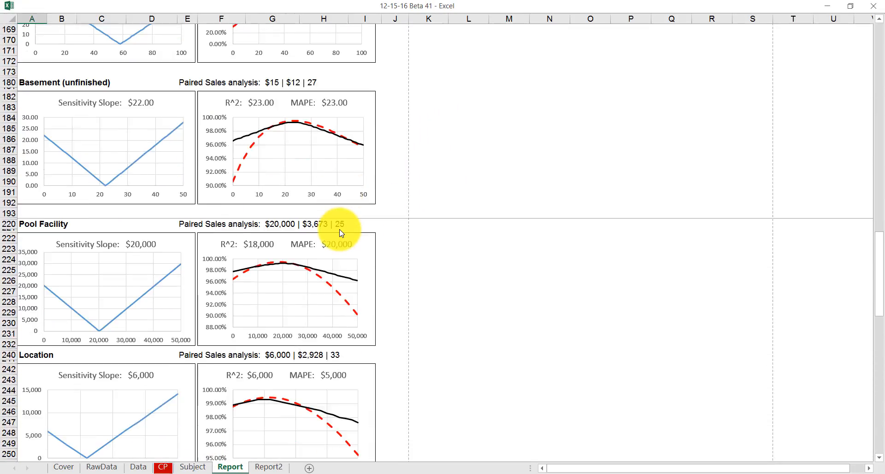
pyautogui.scroll(-10, 339, 229)
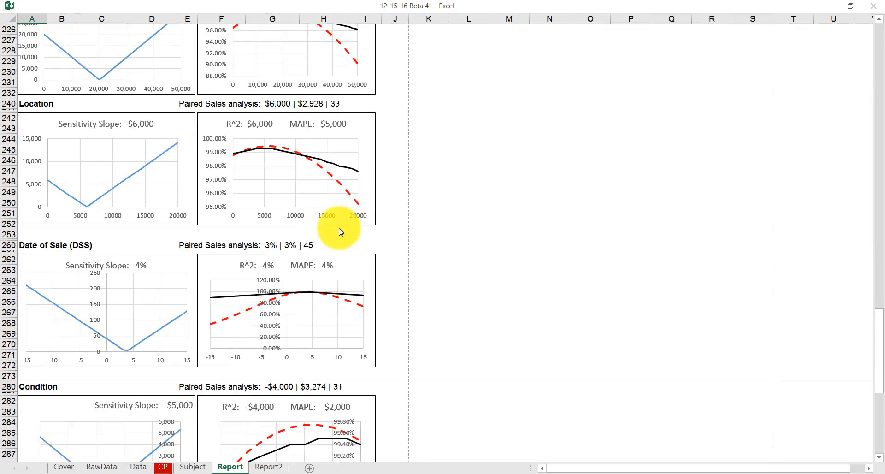
pyautogui.scroll(-8, 341, 232)
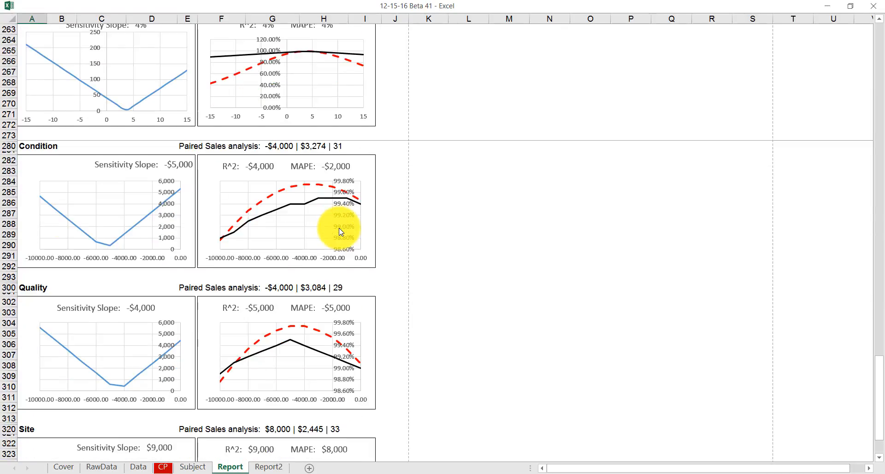
pyautogui.scroll(-9, 340, 229)
pyautogui.scroll(17, 340, 229)
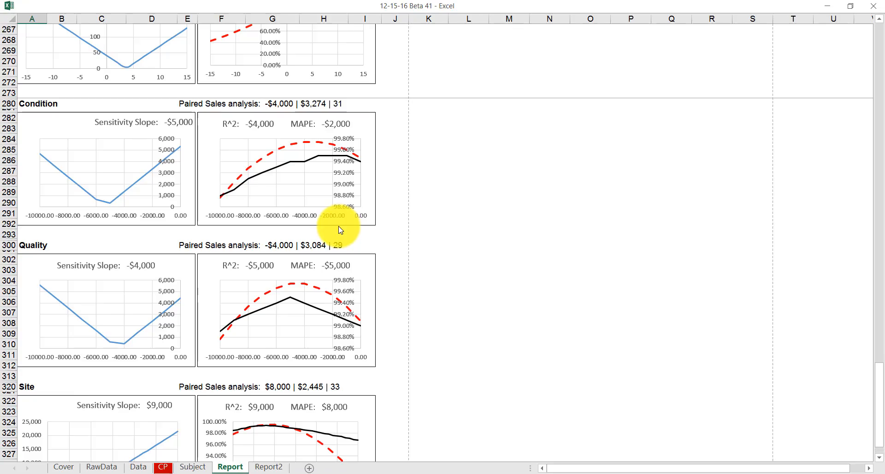
# Examine the comparison adjustment grid on the Report2 sheet, including its reconciliation, comparables source and value opinion fields
pyautogui.click(269, 467)
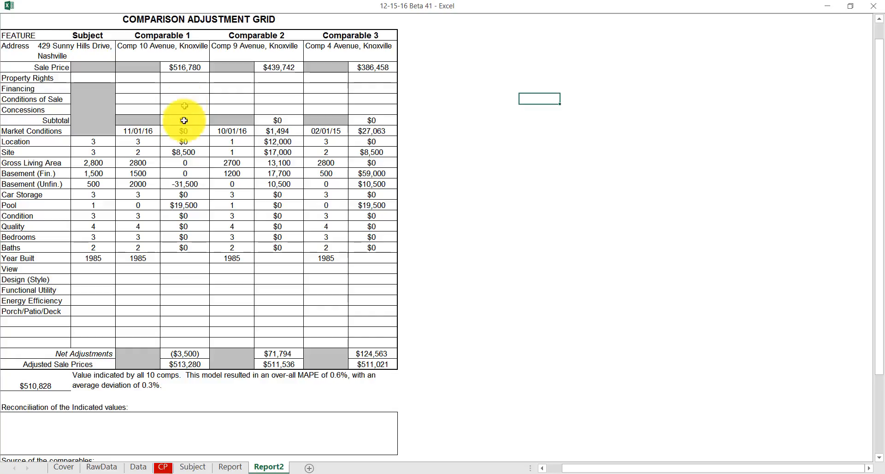
pyautogui.scroll(-3, 428, 303)
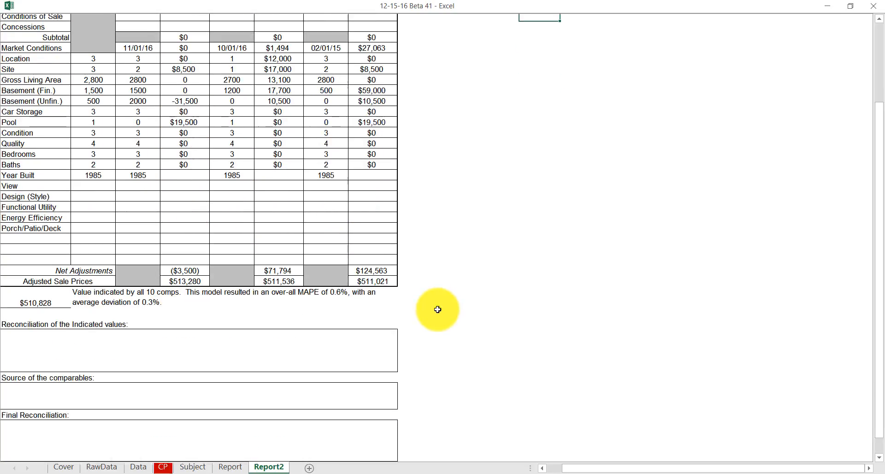
pyautogui.click(76, 341)
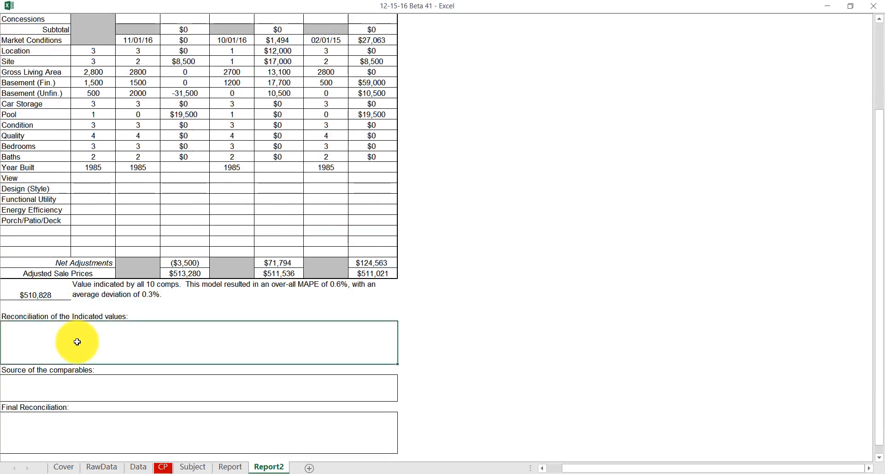
pyautogui.click(126, 388)
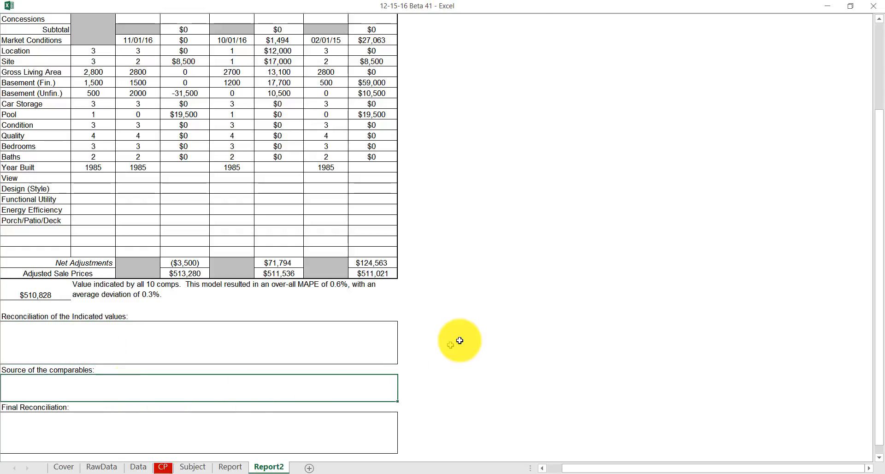
pyautogui.scroll(-2, 446, 337)
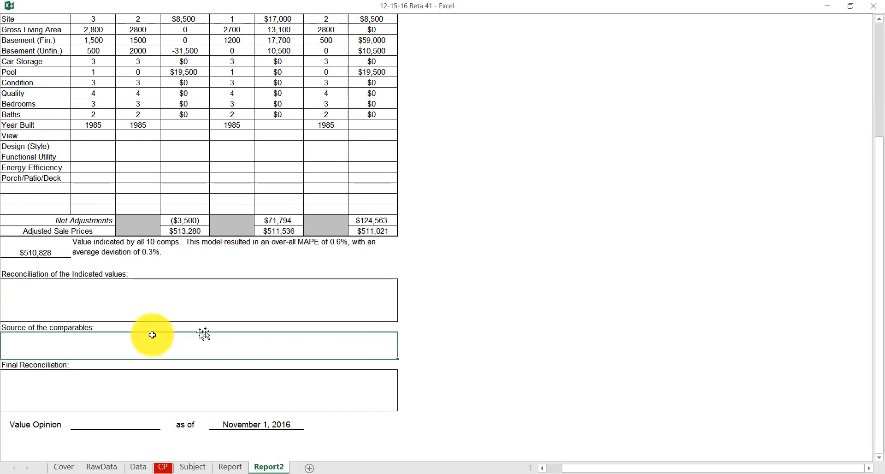
pyautogui.click(76, 393)
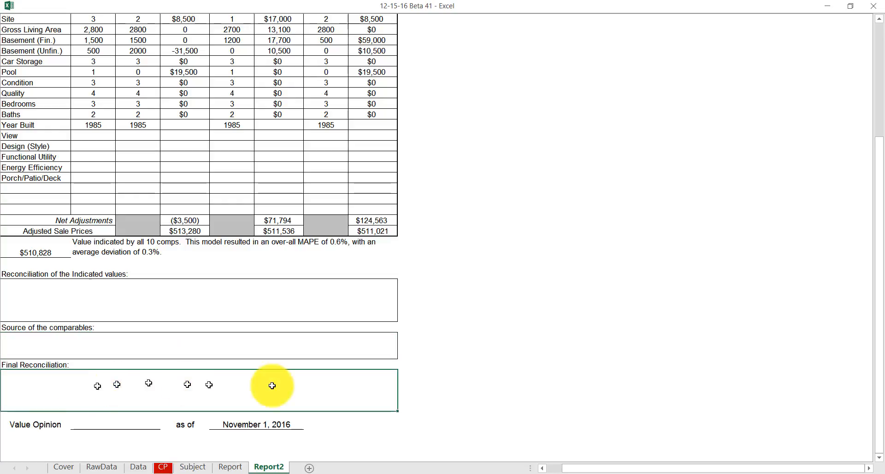
pyautogui.scroll(-2, 454, 362)
pyautogui.click(97, 359)
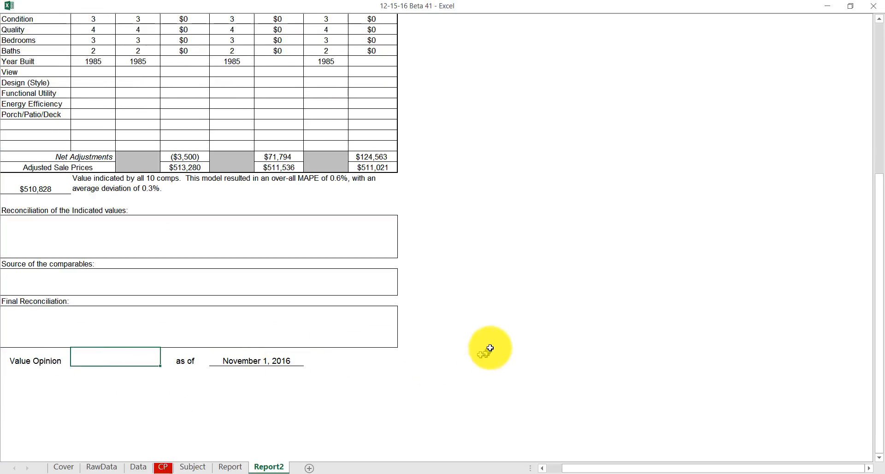
pyautogui.scroll(6, 494, 344)
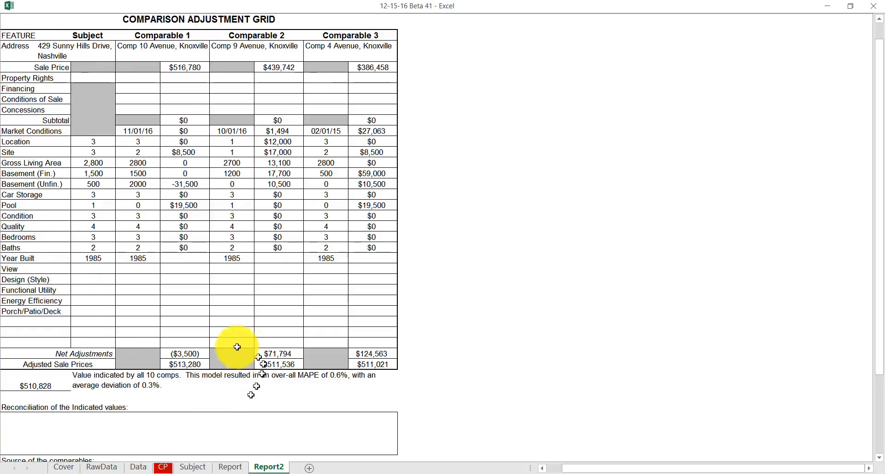
# Go back to the Report sheet and review its characteristic charts from Date of Sale up to Gross Living Area
pyautogui.click(230, 467)
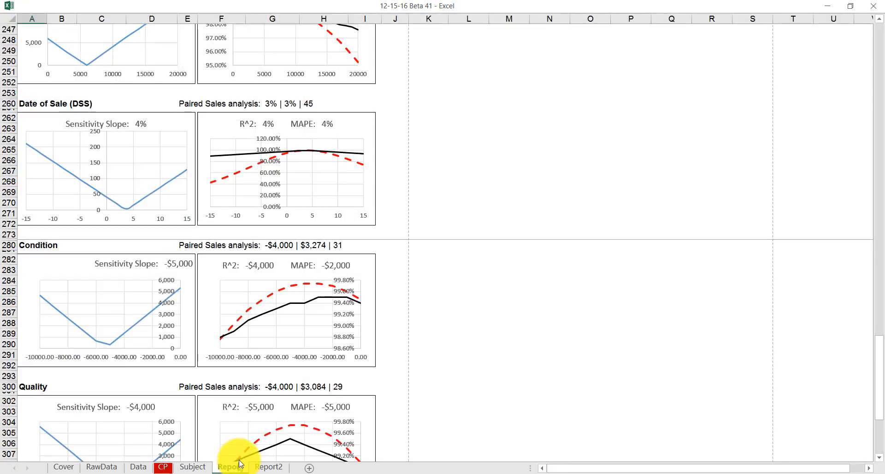
pyautogui.scroll(19, 248, 331)
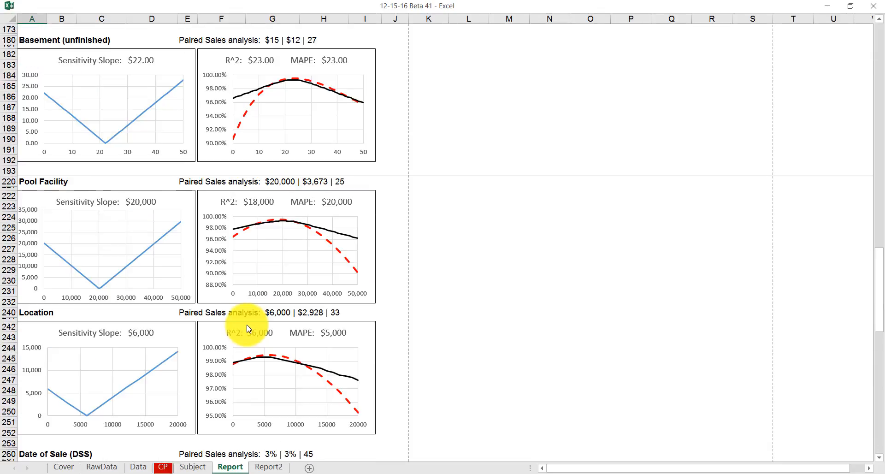
pyautogui.scroll(4, 248, 327)
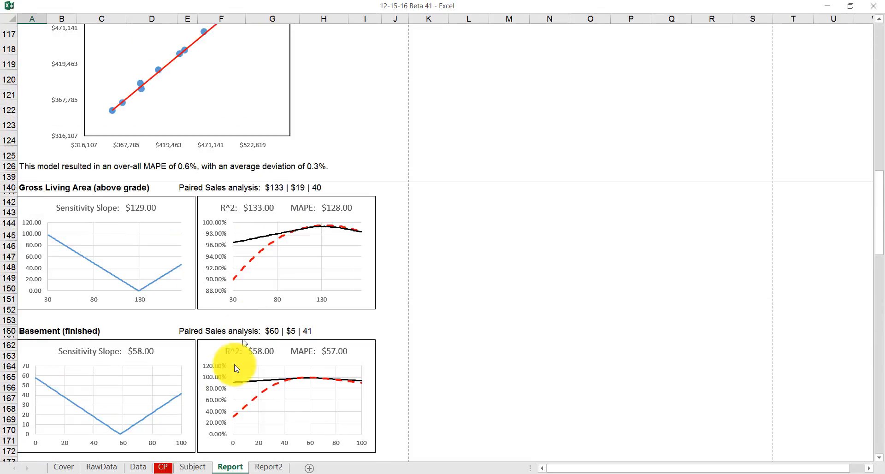
# Return to the CP sheet, view the program's version and copyright information through the compass emblem, and close both messages
pyautogui.click(163, 467)
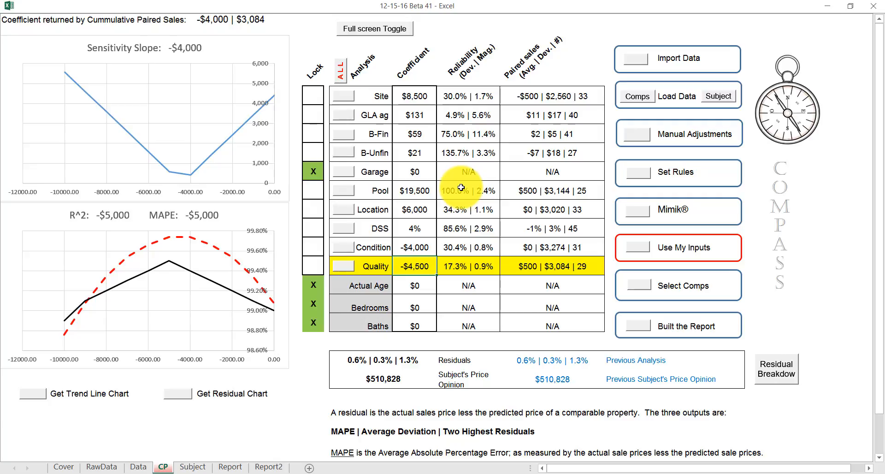
pyautogui.click(774, 115)
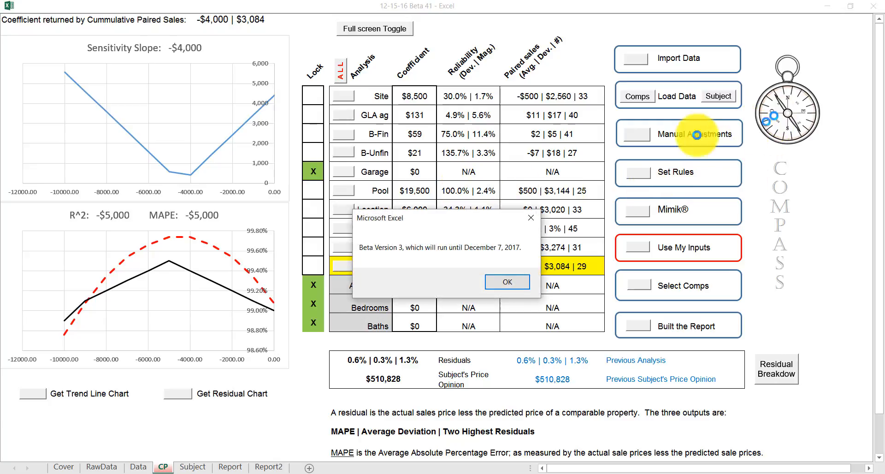
pyautogui.click(524, 277)
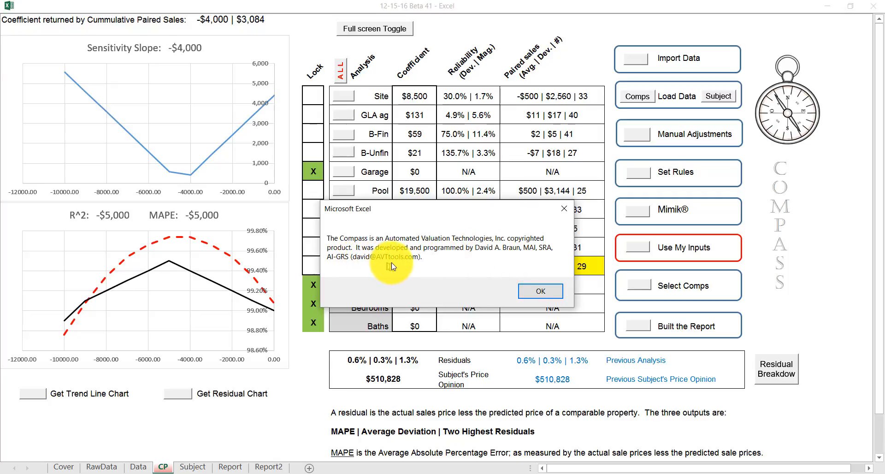
pyautogui.click(539, 292)
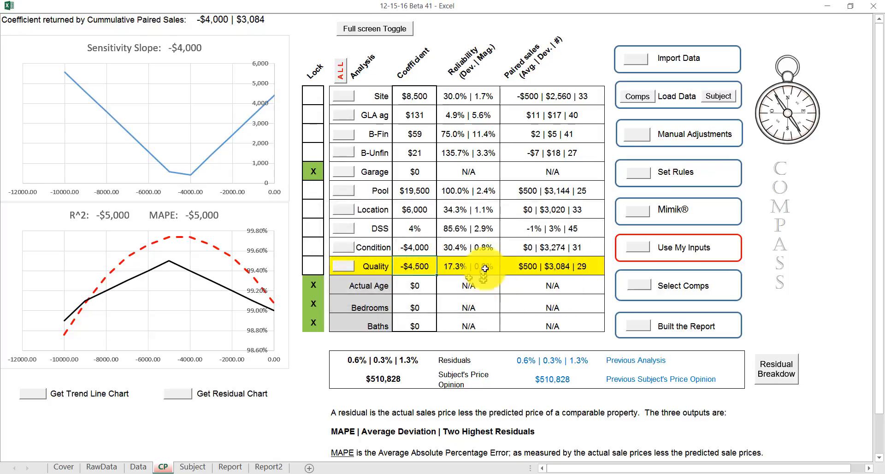